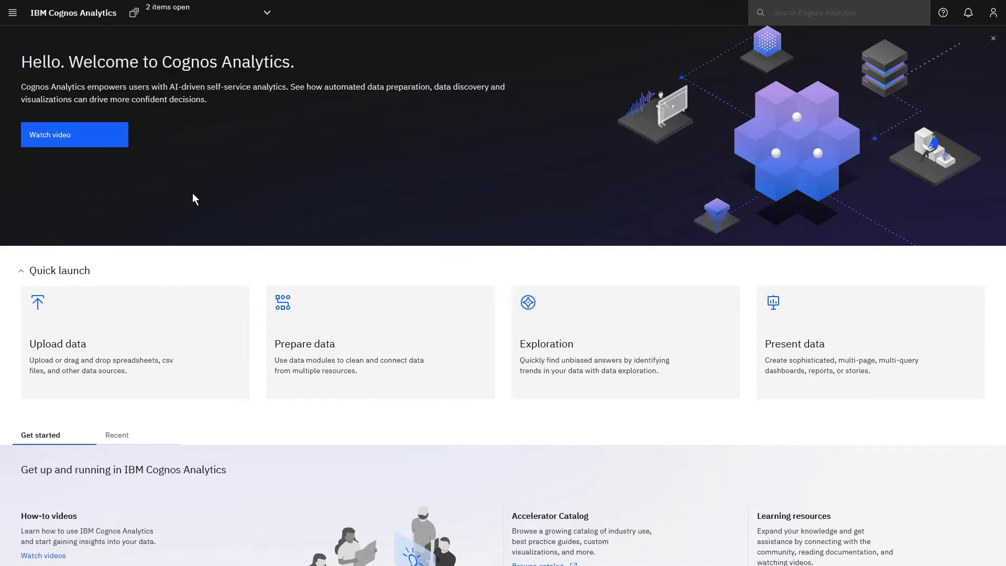
- Start a new dashboard from the main menu's New options to reach the template page
{"action": "left_click", "coordinate": [13, 14]}
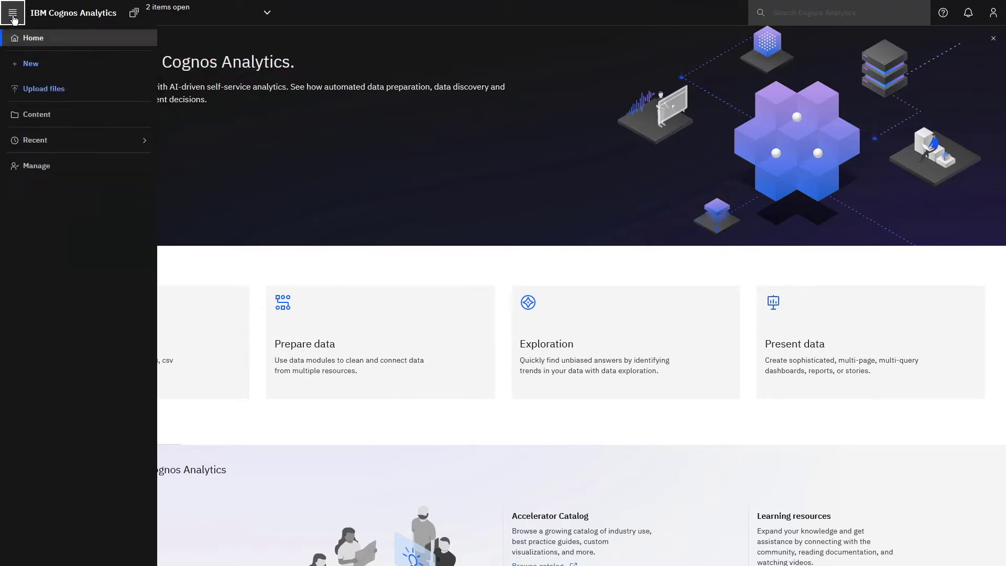
{"action": "left_click", "coordinate": [24, 64]}
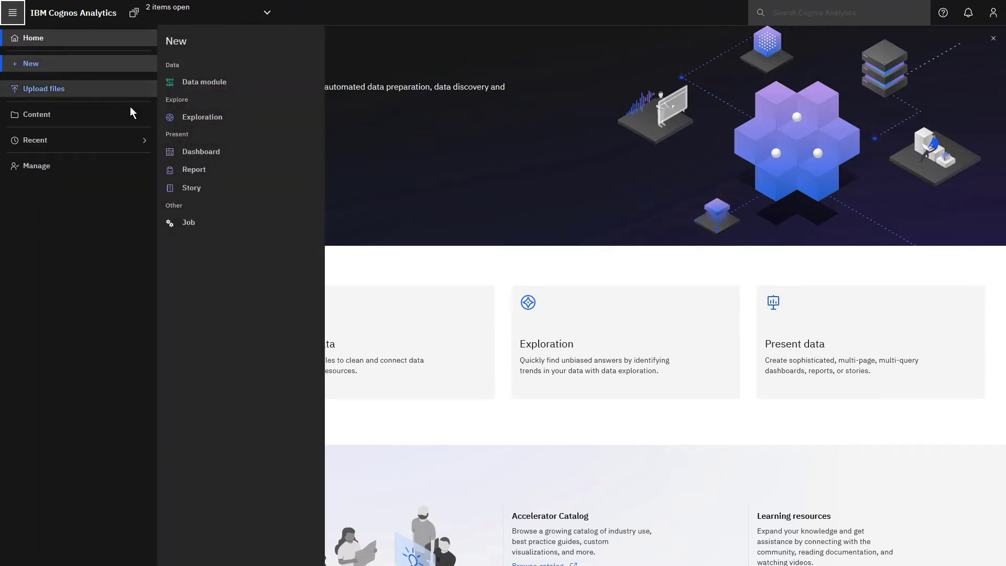
{"action": "left_click", "coordinate": [191, 154]}
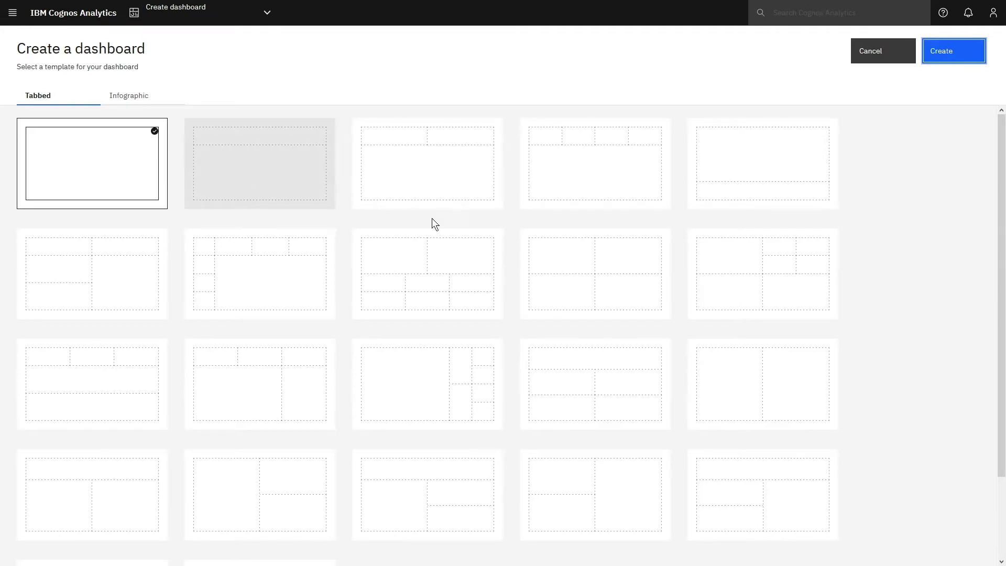
- Create the dashboard from the four-panel 2x2 Tabbed template
{"action": "left_click", "coordinate": [577, 267]}
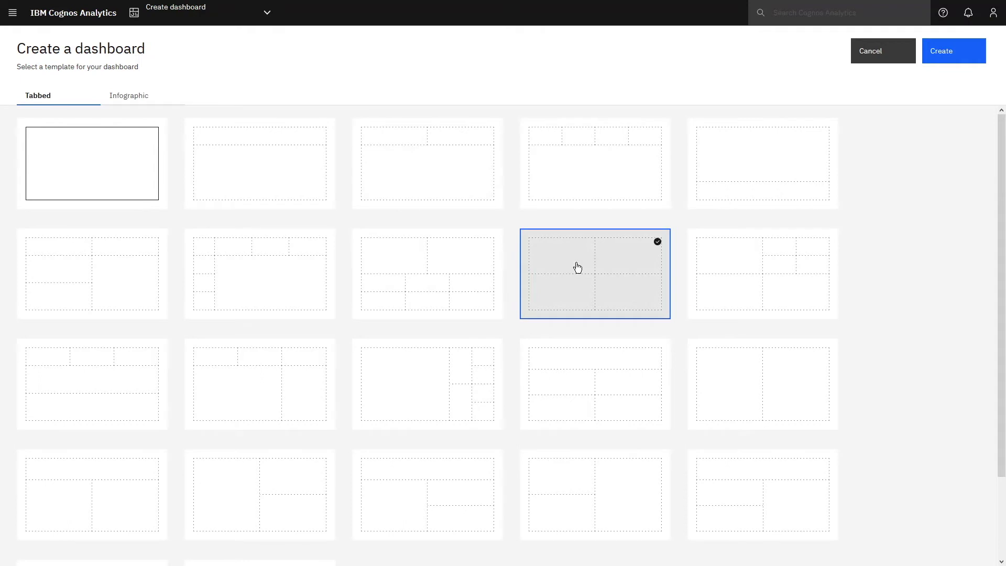
{"action": "left_click", "coordinate": [946, 56]}
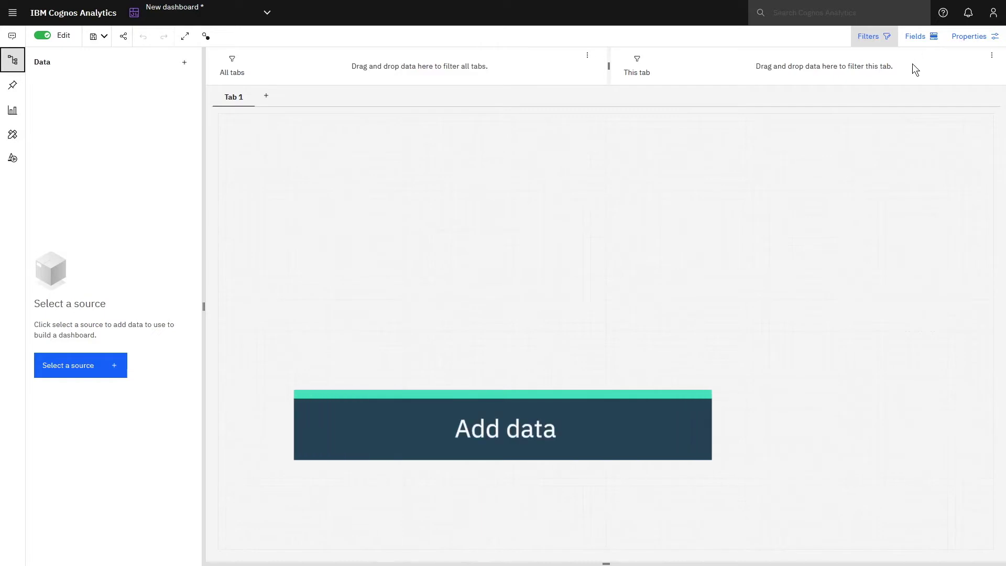
- Add Sample data module from Samples > By feature > Core > Data as the data source
{"action": "left_click", "coordinate": [80, 365]}
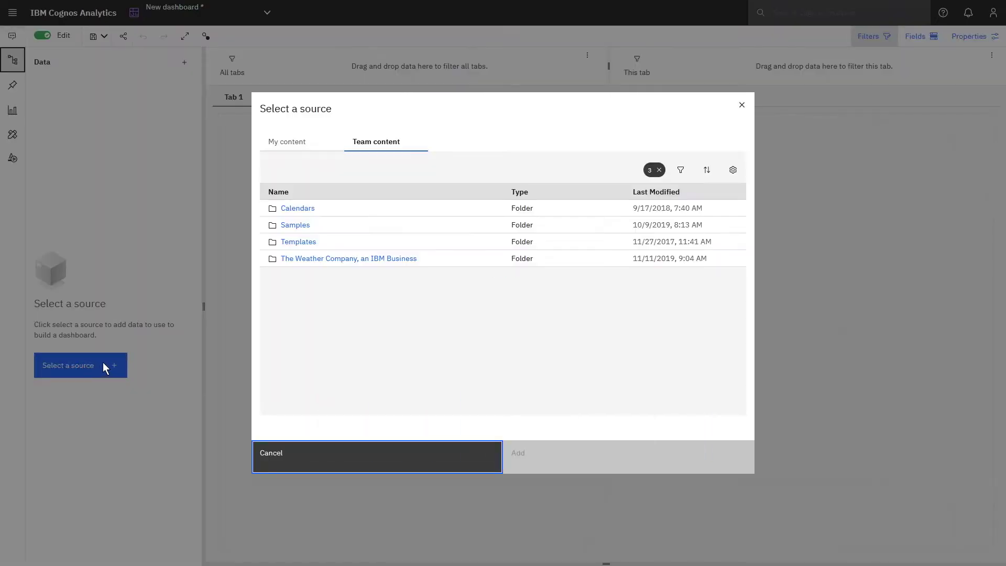
{"action": "left_click", "coordinate": [292, 225]}
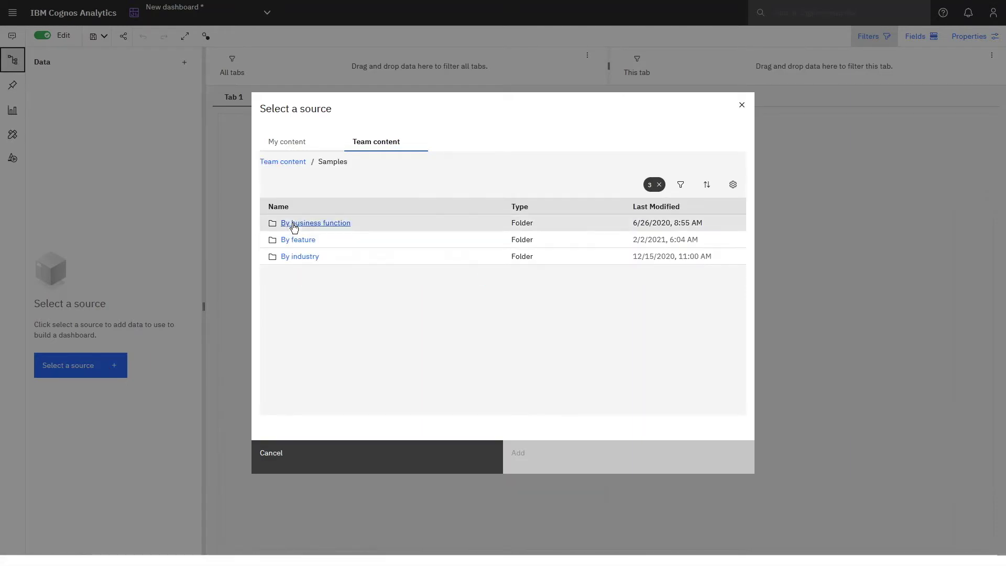
{"action": "left_click", "coordinate": [292, 241]}
{"action": "left_click", "coordinate": [289, 225]}
{"action": "left_click", "coordinate": [286, 237]}
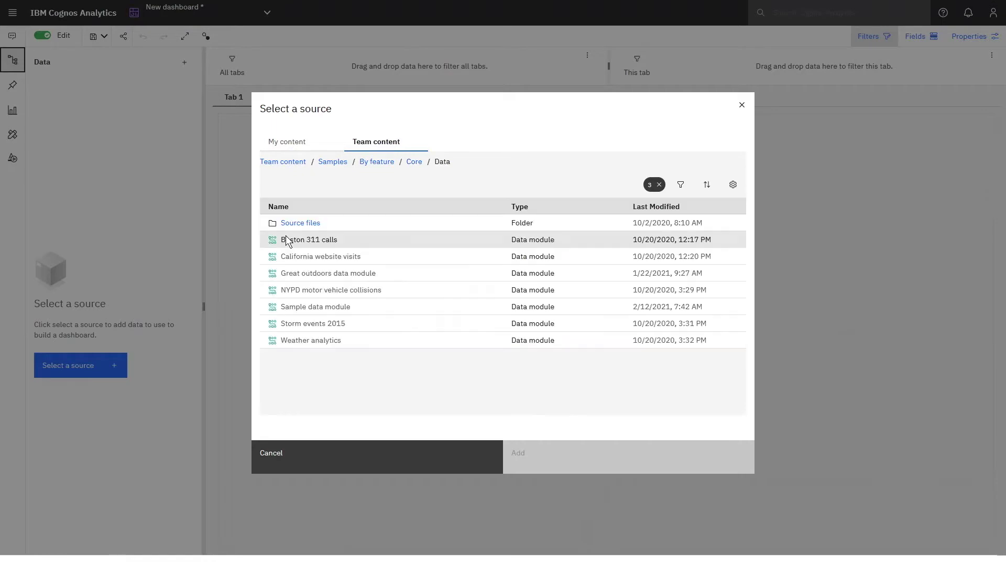
{"action": "left_click", "coordinate": [300, 307]}
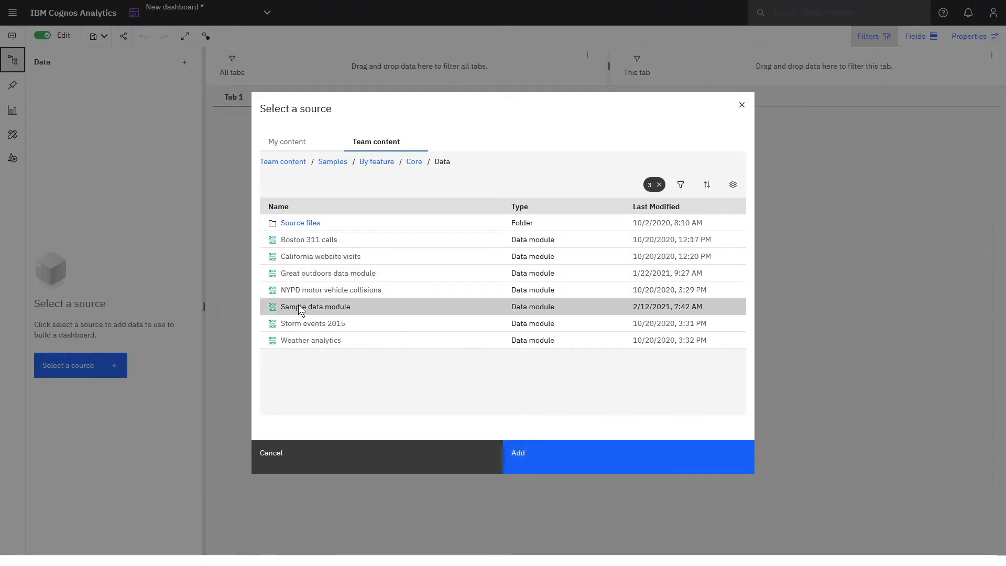
{"action": "left_click", "coordinate": [523, 458]}
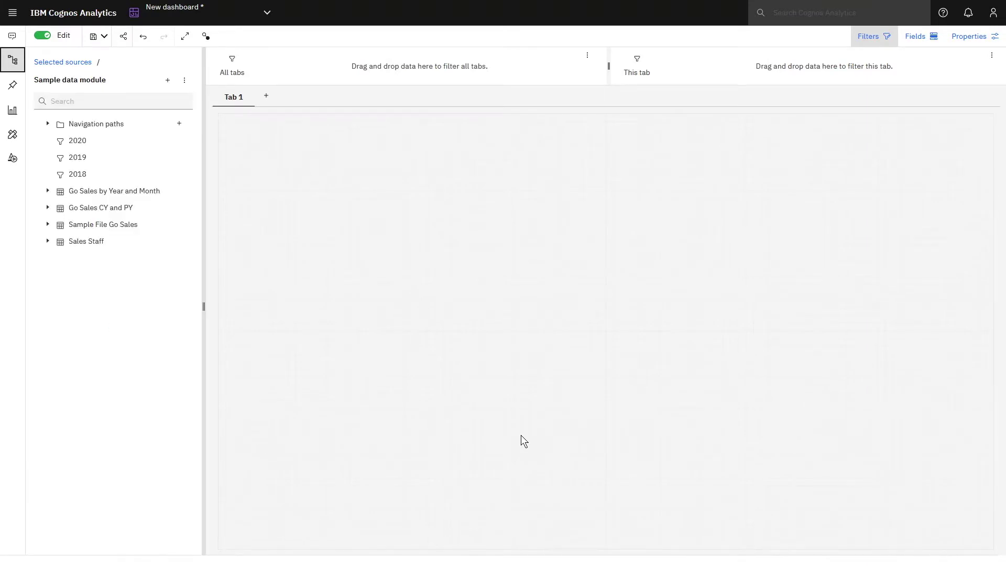
- Drop Revenue from Sample File Go Sales onto the canvas and shrink its card to about 17% by 25%
{"action": "left_click", "coordinate": [47, 224]}
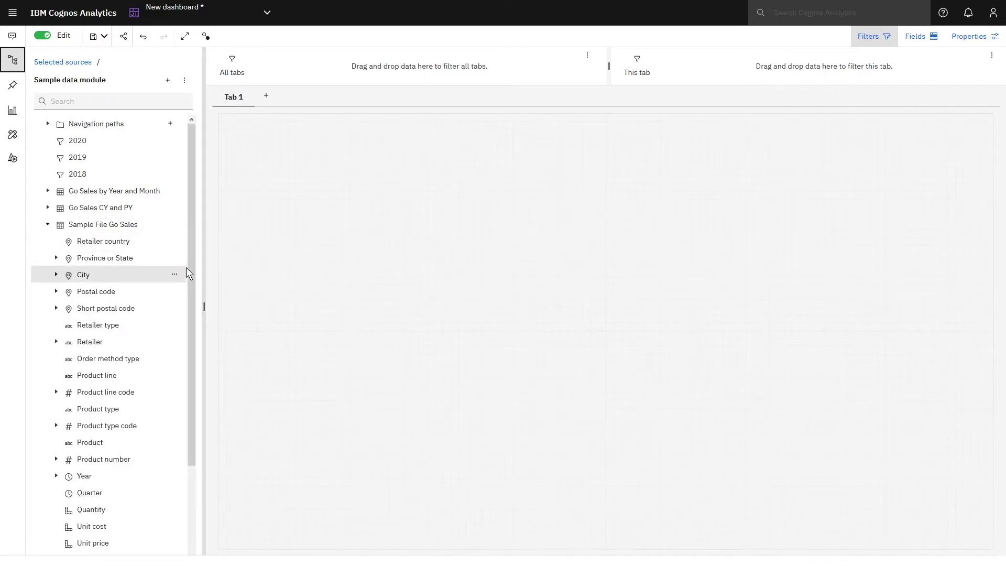
{"action": "left_click_drag", "start_coordinate": [191, 273], "coordinate": [203, 376]}
{"action": "left_click_drag", "start_coordinate": [91, 470], "coordinate": [234, 127]}
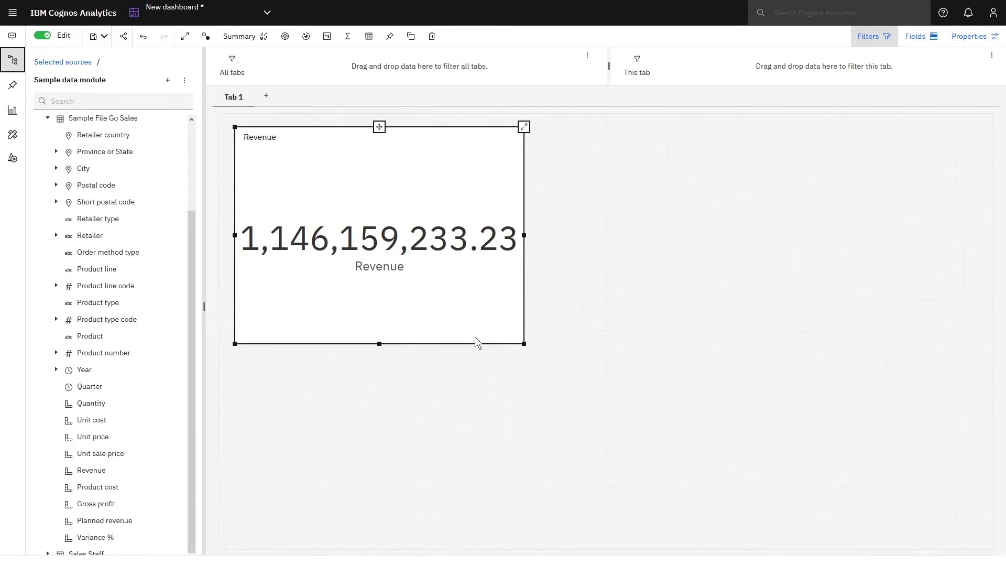
{"action": "left_click_drag", "start_coordinate": [523, 343], "coordinate": [369, 235]}
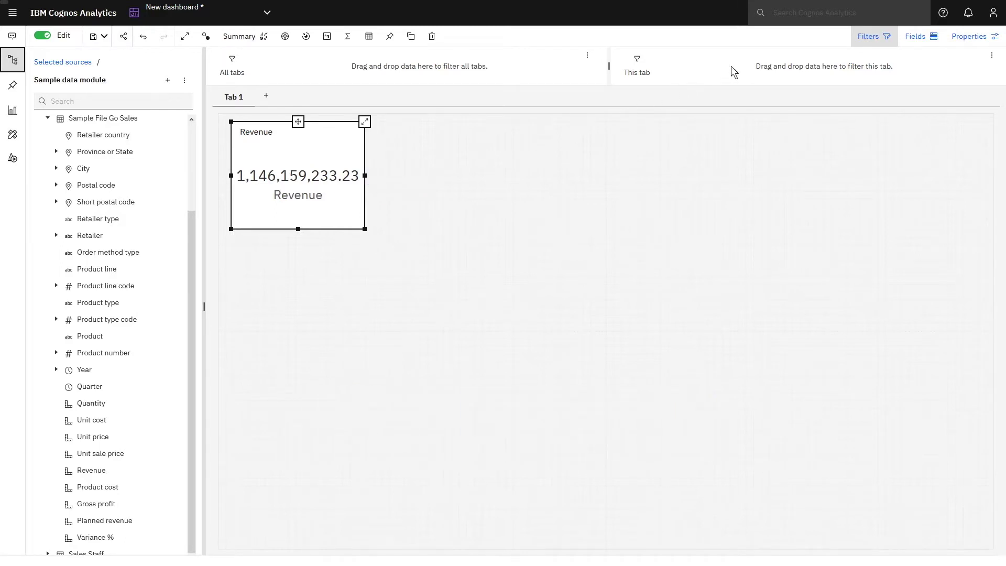
{"action": "left_click", "coordinate": [915, 37]}
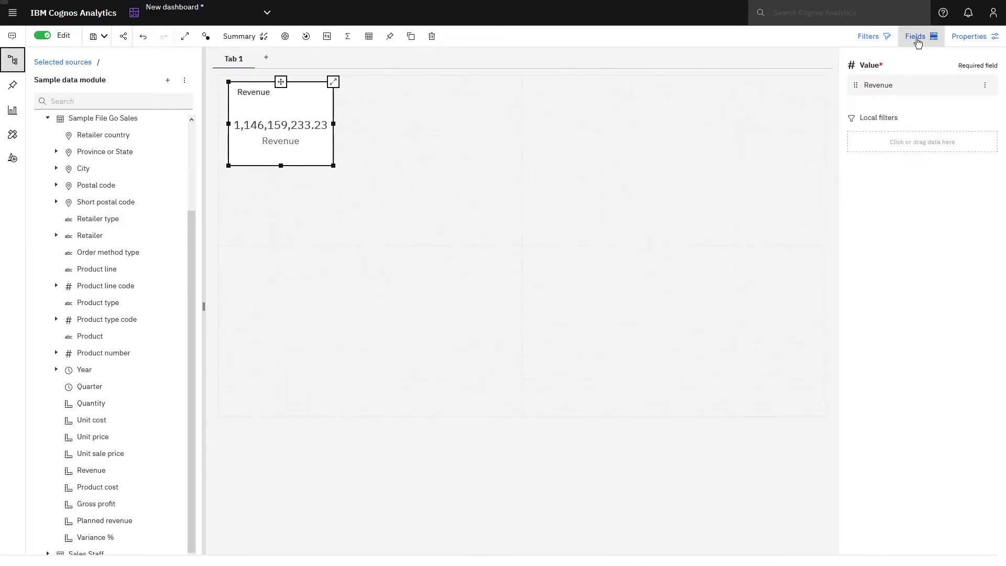
- Format the Revenue value as abbreviated currency so it reads 1.15B
{"action": "left_click", "coordinate": [985, 87]}
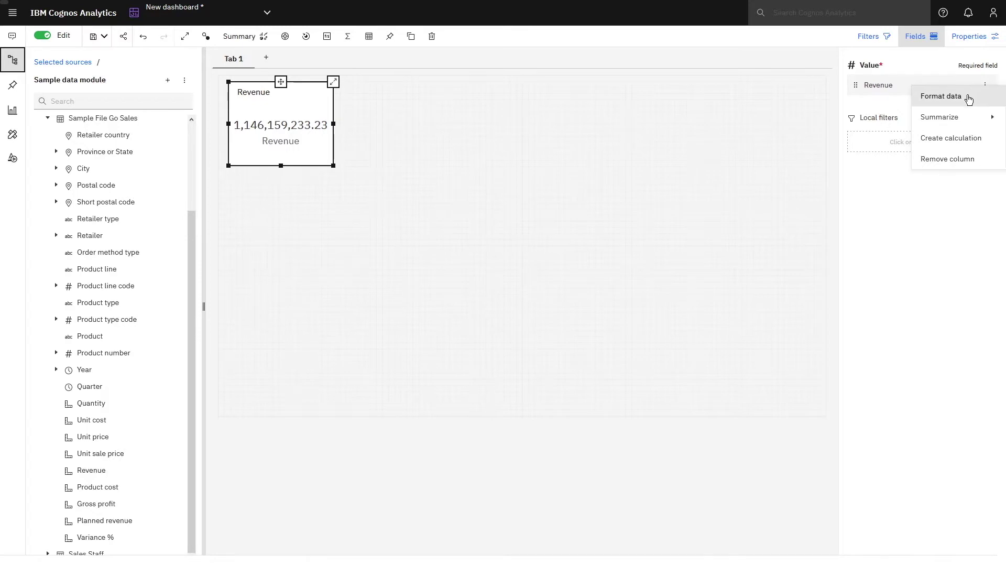
{"action": "left_click", "coordinate": [936, 99]}
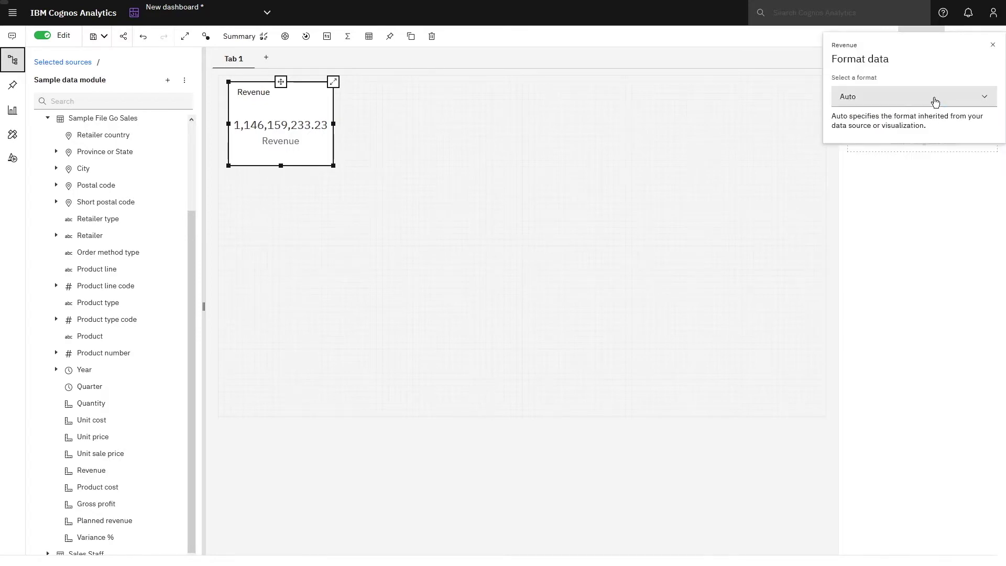
{"action": "left_click", "coordinate": [935, 101]}
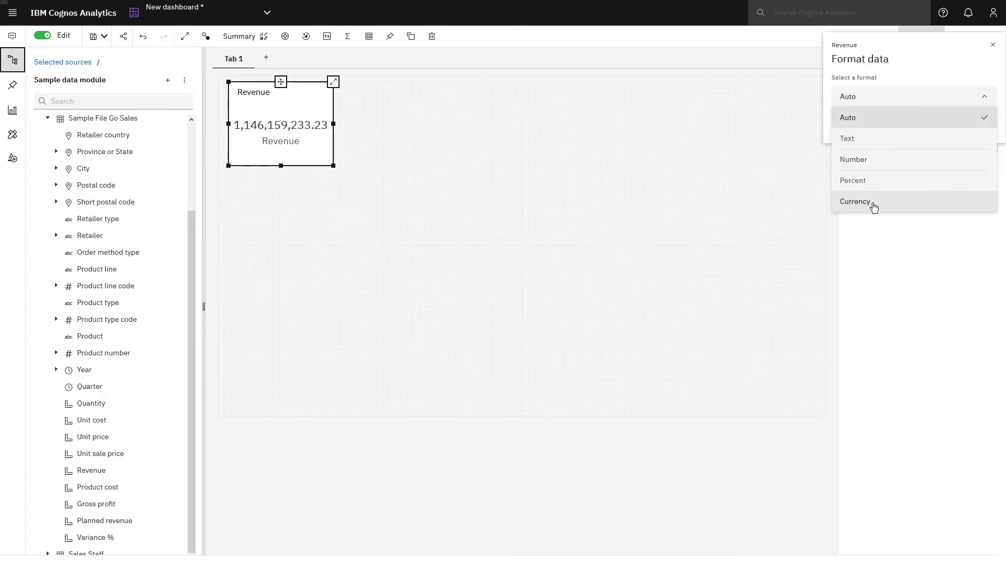
{"action": "left_click", "coordinate": [872, 205]}
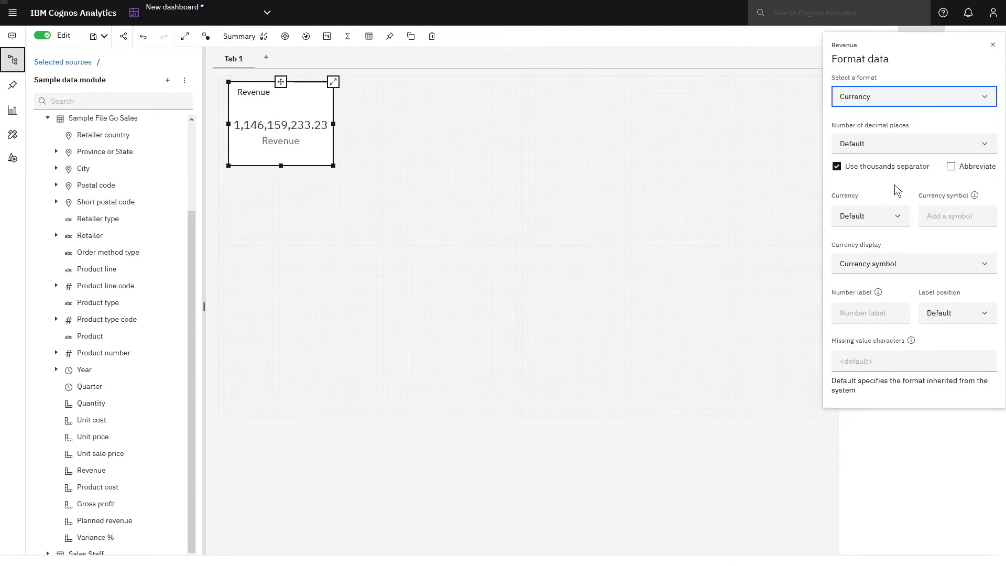
{"action": "left_click", "coordinate": [951, 166]}
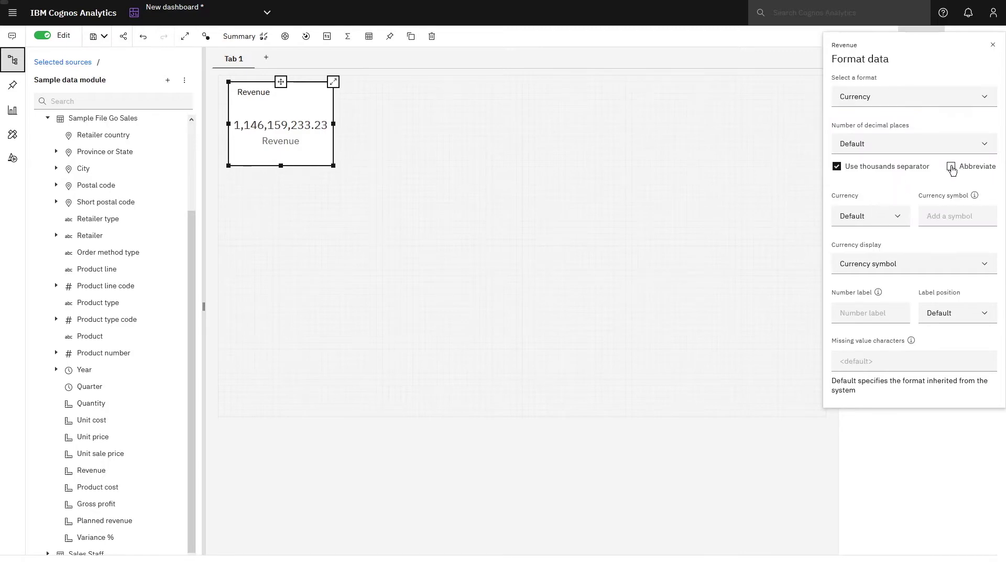
{"action": "left_click", "coordinate": [994, 47]}
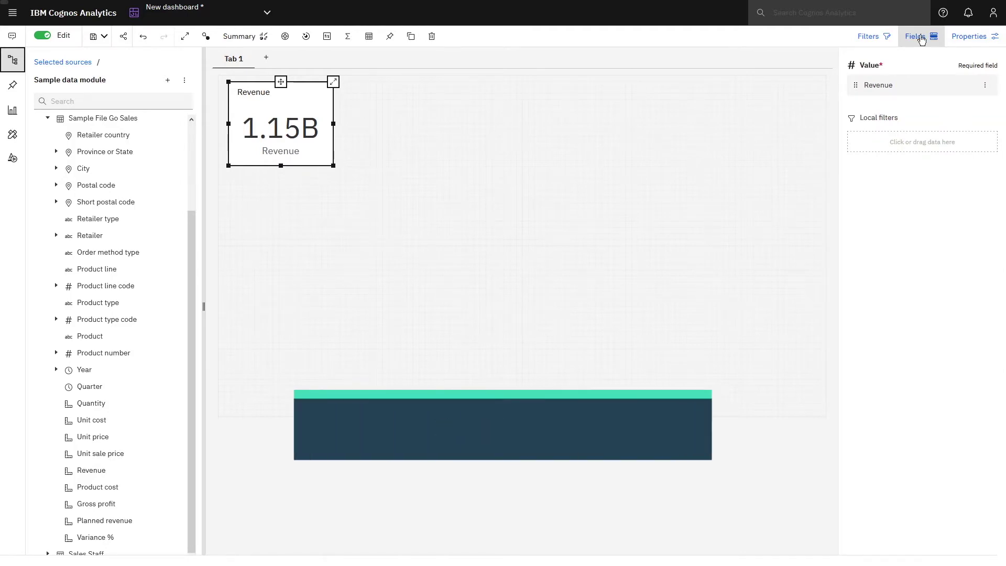
- Set the Revenue summary's title type to No title
{"action": "left_click", "coordinate": [969, 37]}
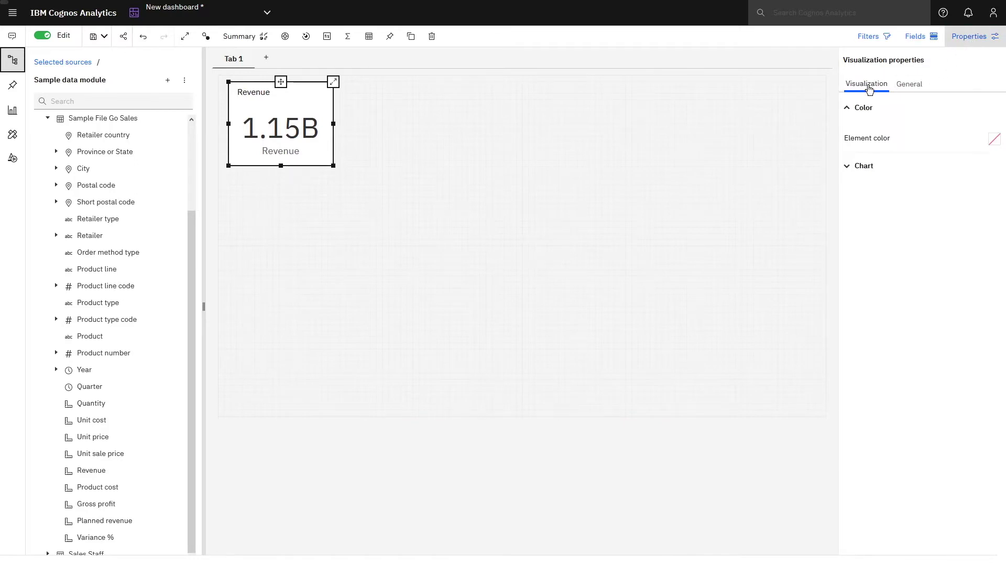
{"action": "left_click", "coordinate": [860, 167]}
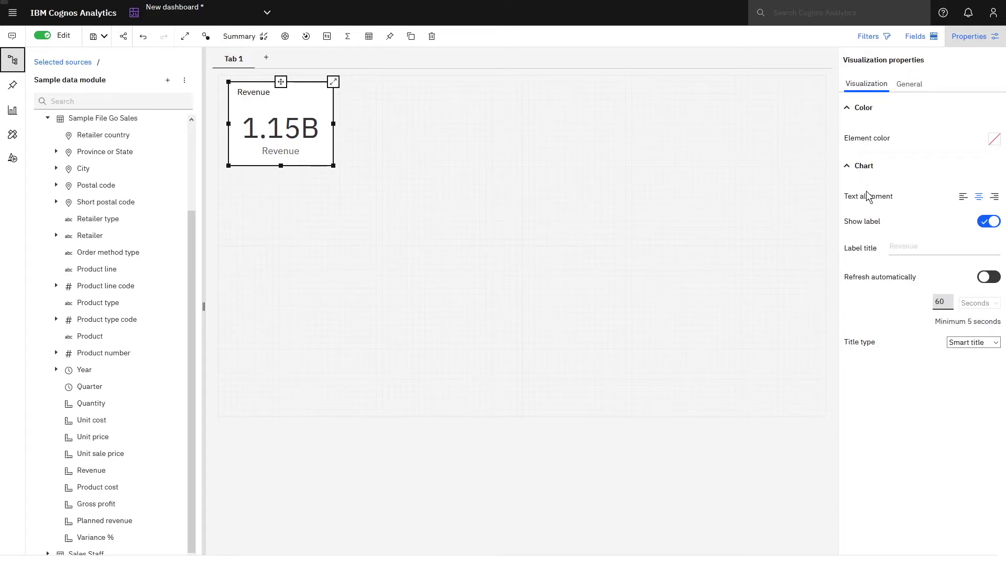
{"action": "left_click", "coordinate": [965, 344]}
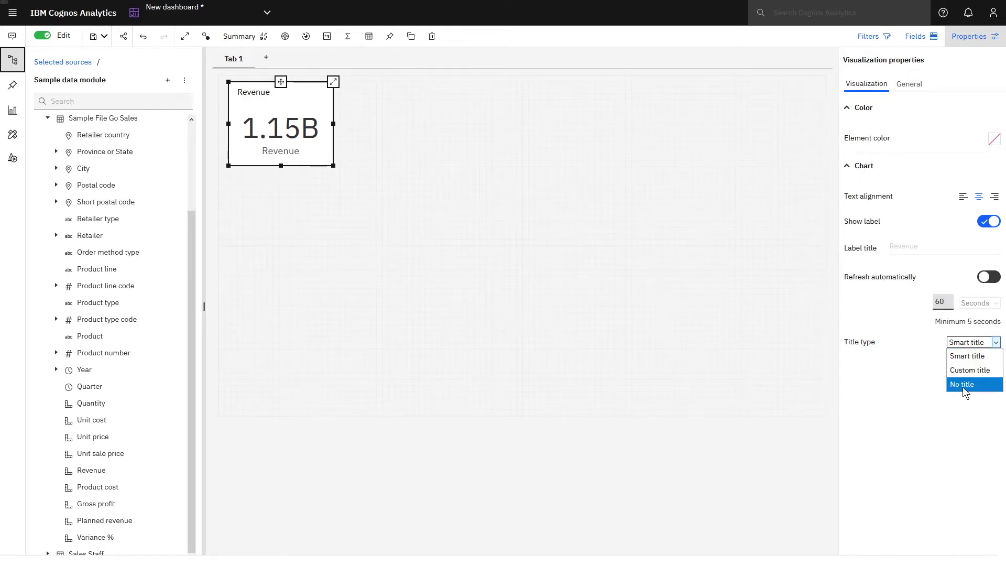
{"action": "left_click", "coordinate": [963, 388]}
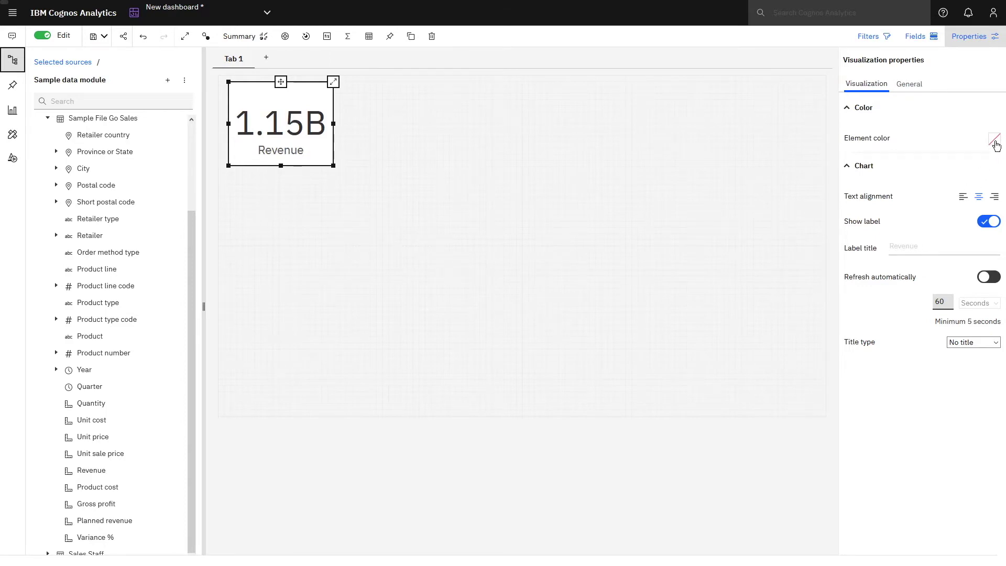
- Make the 1.15B value dark blue (#0043CE)
{"action": "left_click", "coordinate": [994, 141]}
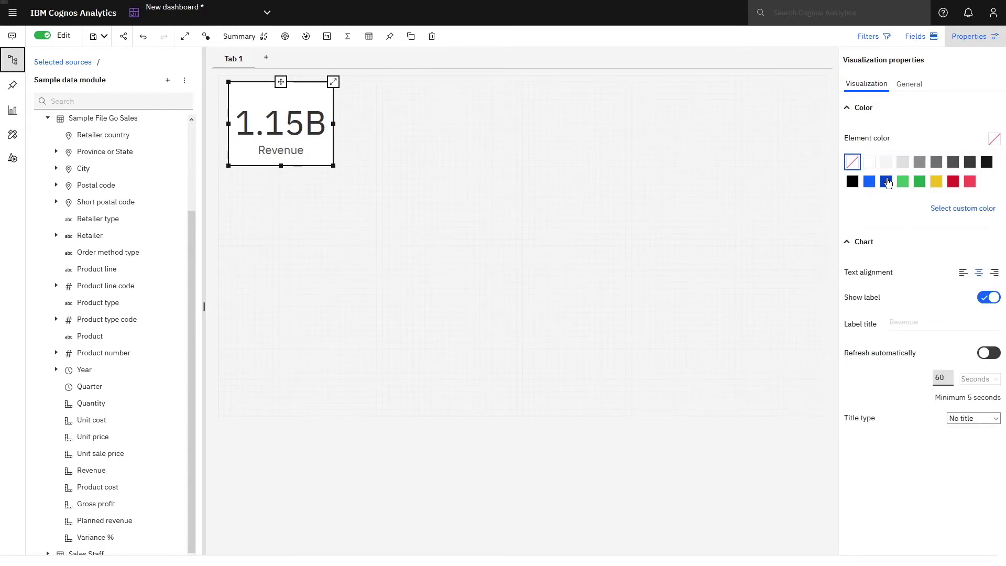
{"action": "left_click", "coordinate": [885, 182]}
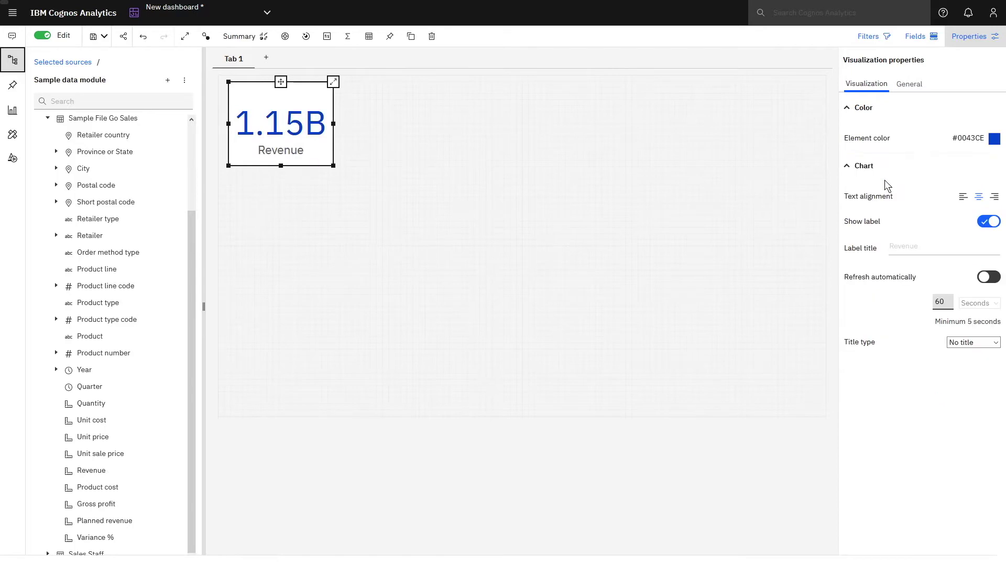
{"action": "left_click", "coordinate": [888, 167]}
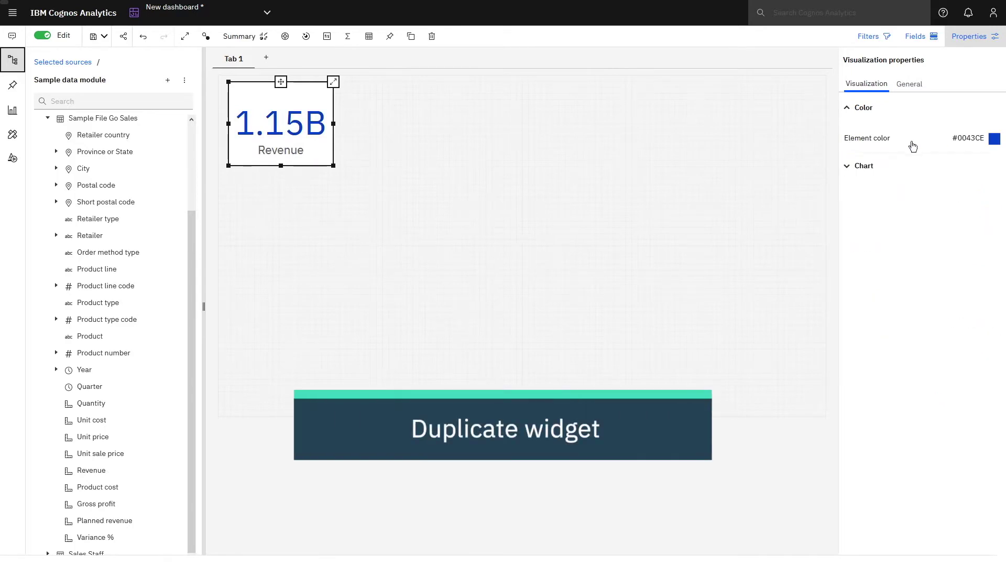
- Duplicate the Revenue summary and move the copy beside the original
{"action": "left_click", "coordinate": [411, 36]}
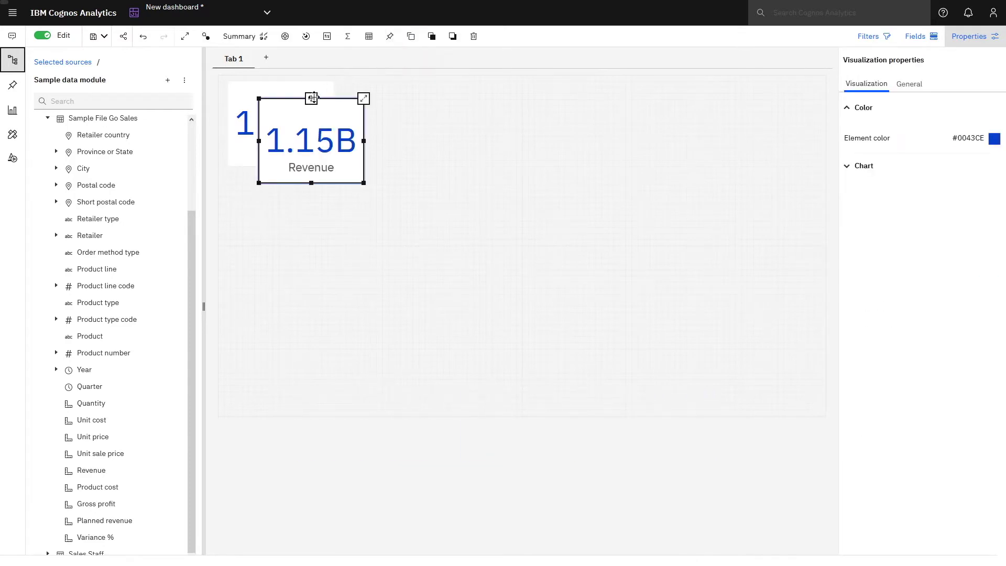
{"action": "left_click_drag", "start_coordinate": [312, 98], "coordinate": [399, 84]}
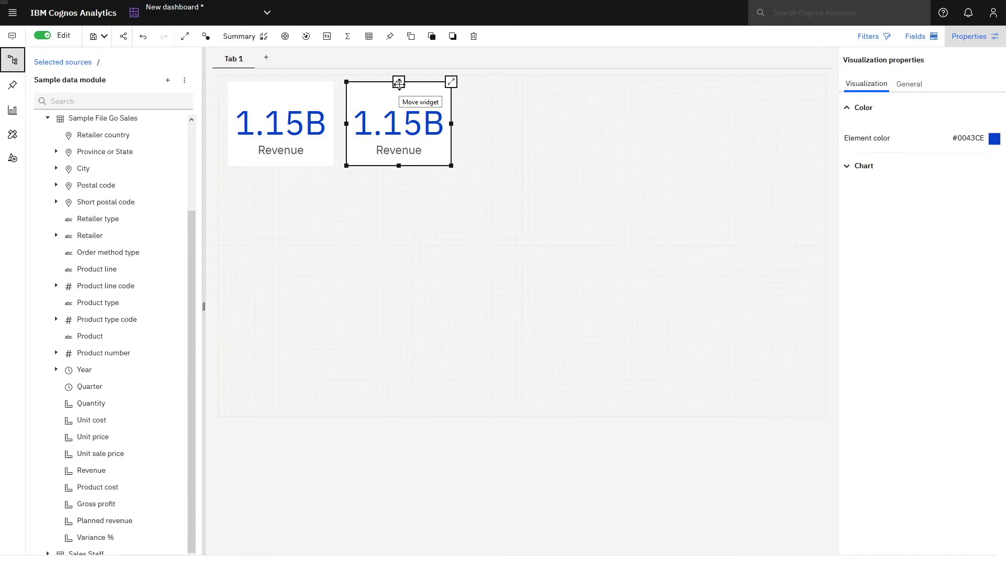
{"action": "left_click", "coordinate": [916, 39]}
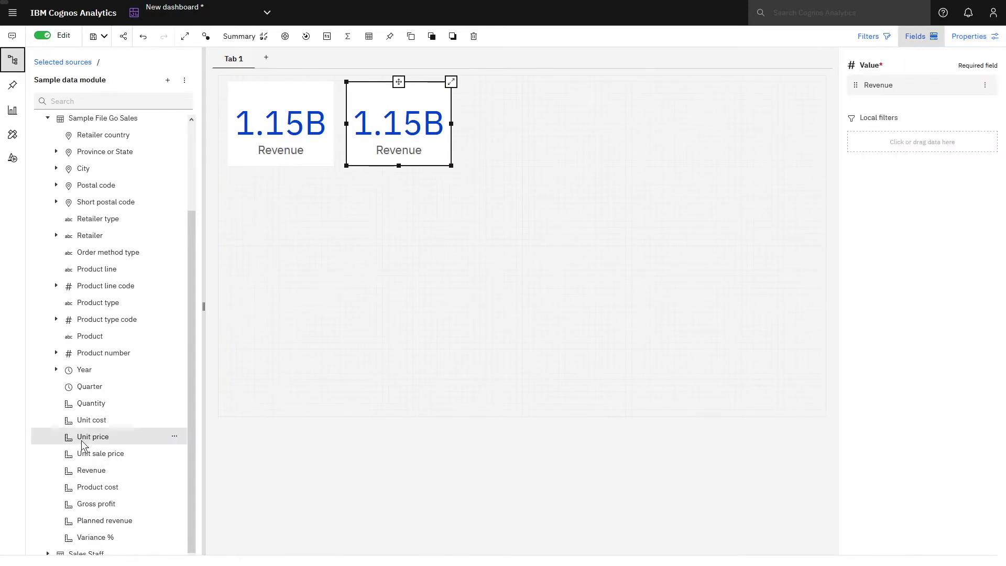
- Replace the copy's Revenue with Quantity so it shows 24.1M
{"action": "left_click_drag", "start_coordinate": [89, 405], "coordinate": [871, 85]}
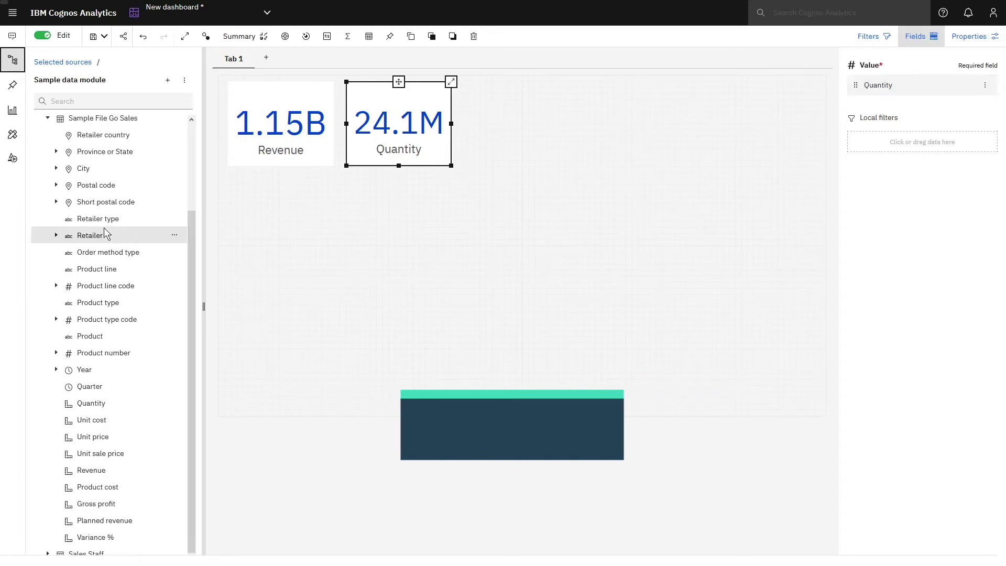
{"action": "left_click", "coordinate": [100, 269]}
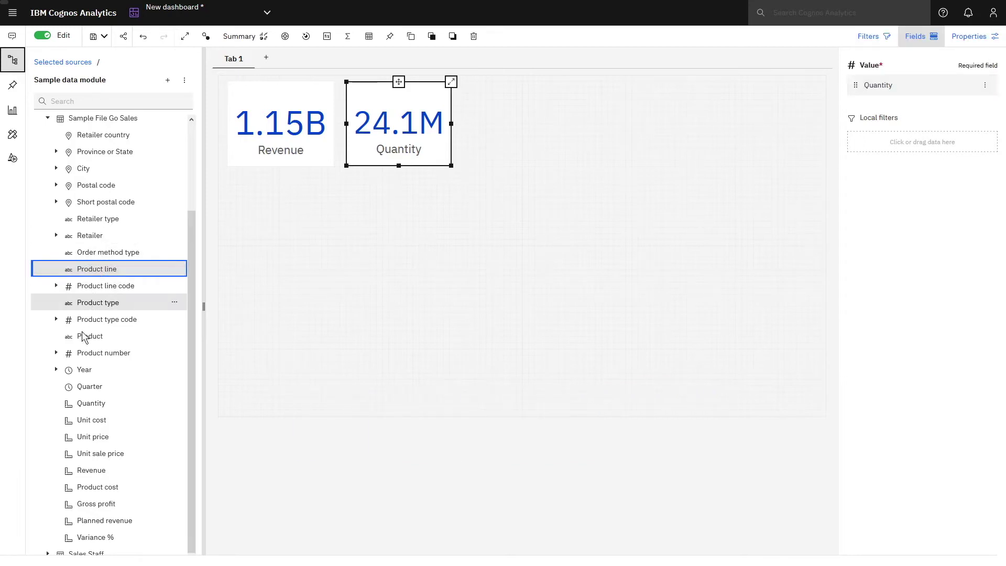
- Chart Revenue by Product line and sort bars descending, Personal Accessories first
{"action": "left_click", "coordinate": [97, 473], "text": "ctrl"}
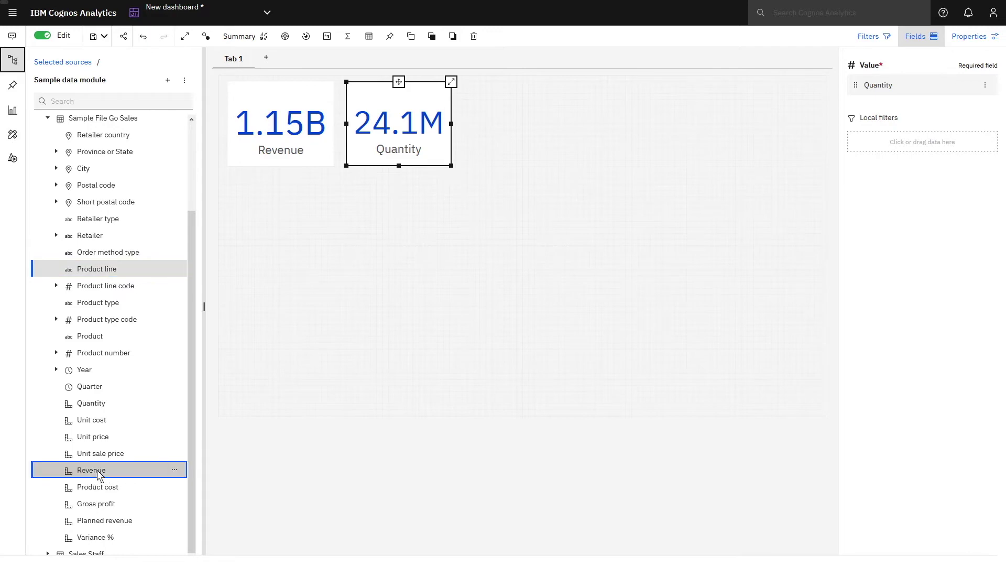
{"action": "left_click_drag", "start_coordinate": [100, 474], "coordinate": [668, 154]}
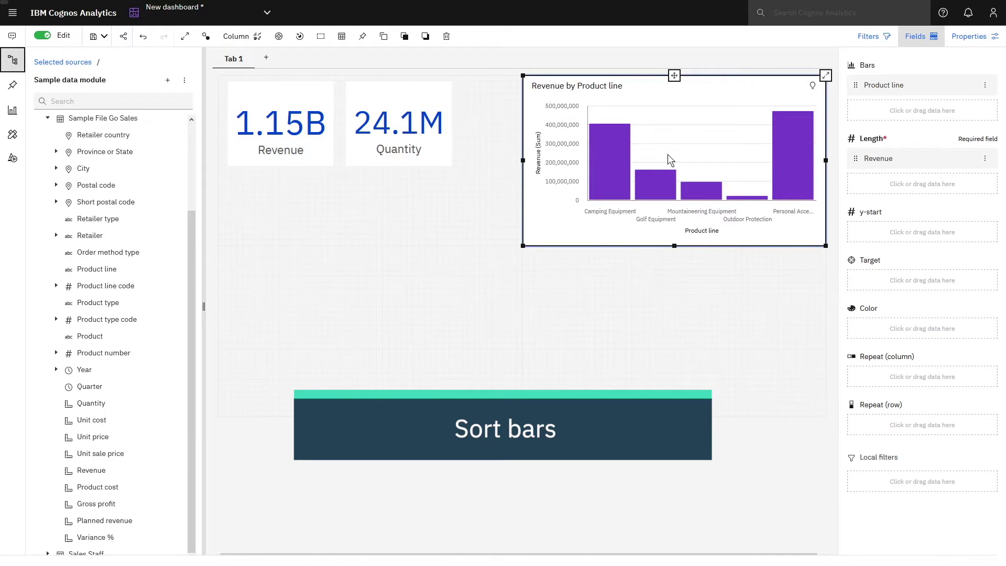
{"action": "left_click", "coordinate": [985, 160]}
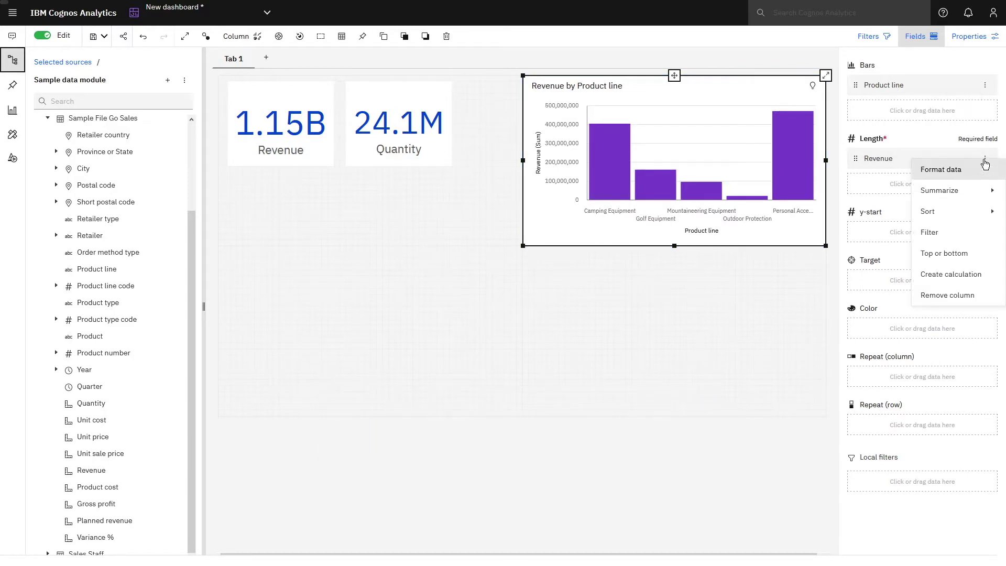
{"action": "left_click", "coordinate": [946, 212]}
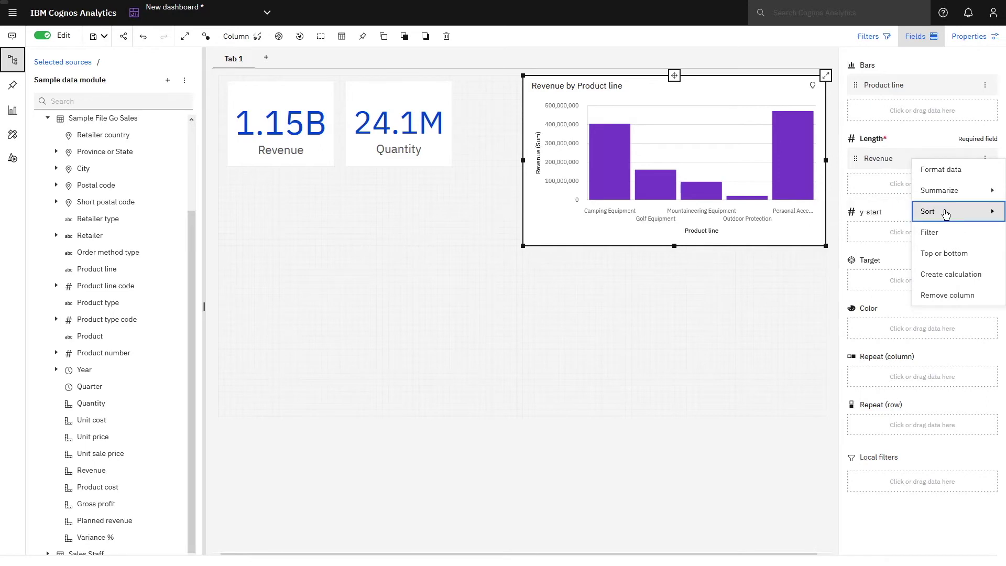
{"action": "left_click", "coordinate": [945, 212]}
{"action": "left_click", "coordinate": [842, 232]}
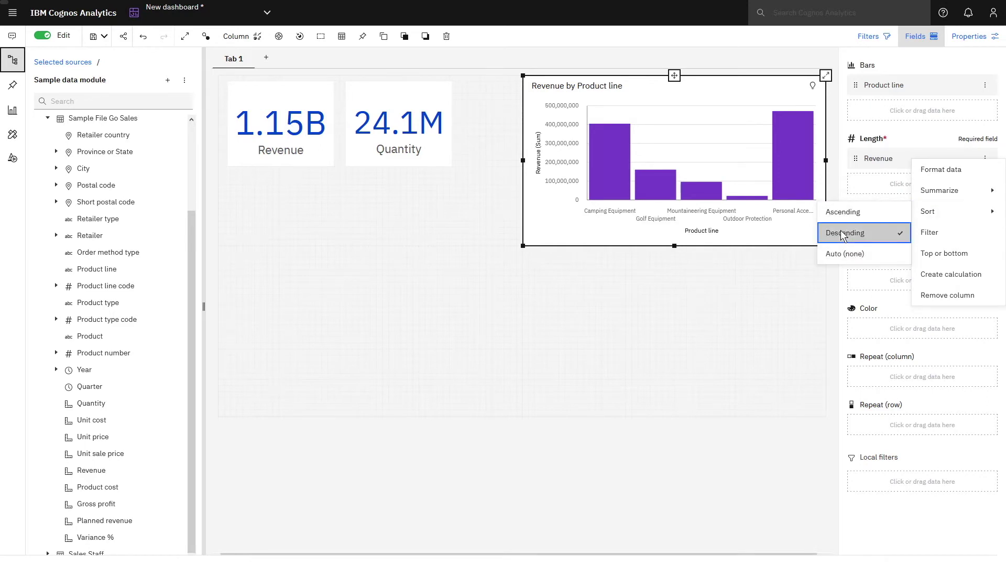
{"action": "left_click", "coordinate": [778, 274]}
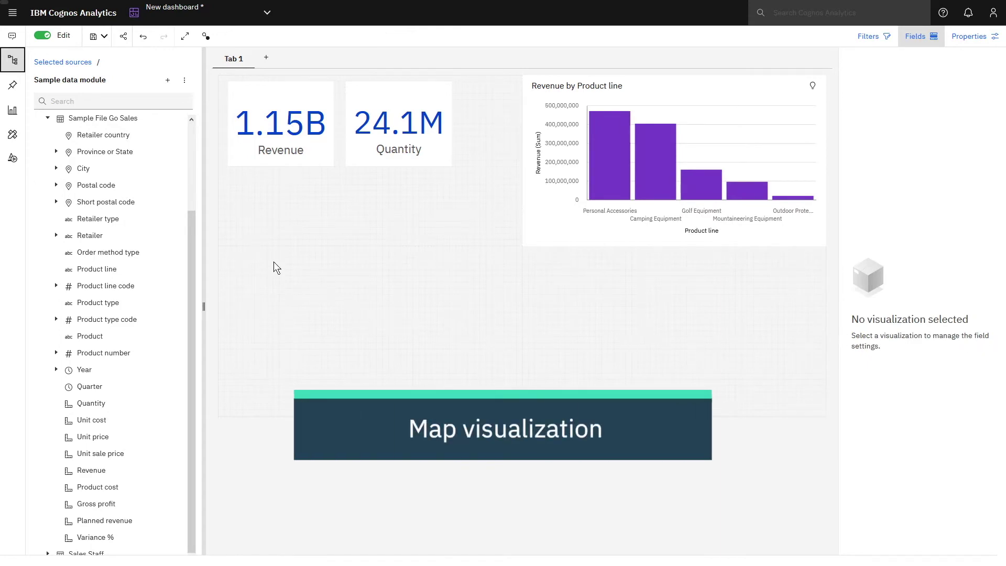
- Create a Revenue by Retailer country map in the lower-left panel
{"action": "left_click", "coordinate": [111, 132]}
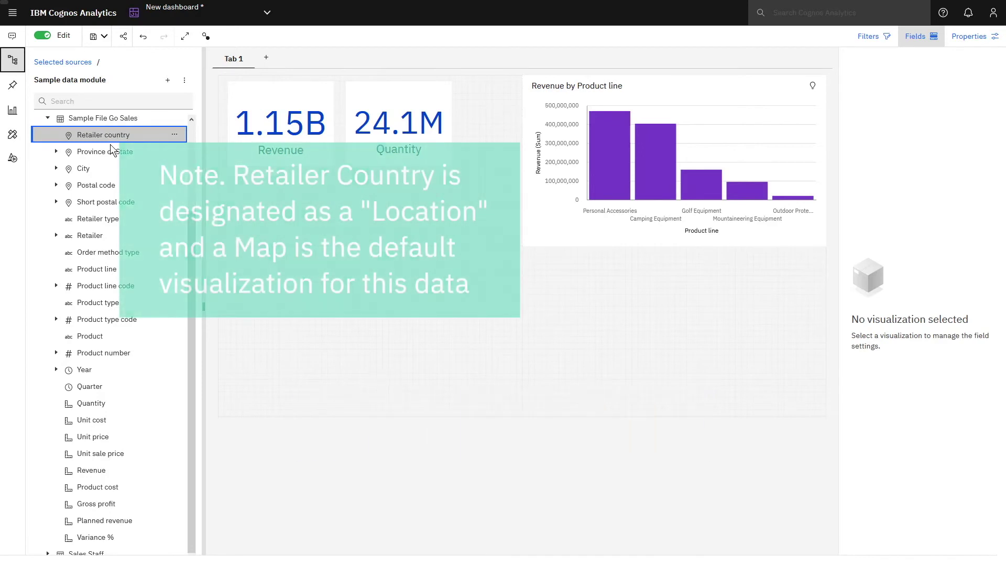
{"action": "left_click", "coordinate": [110, 469], "text": "ctrl"}
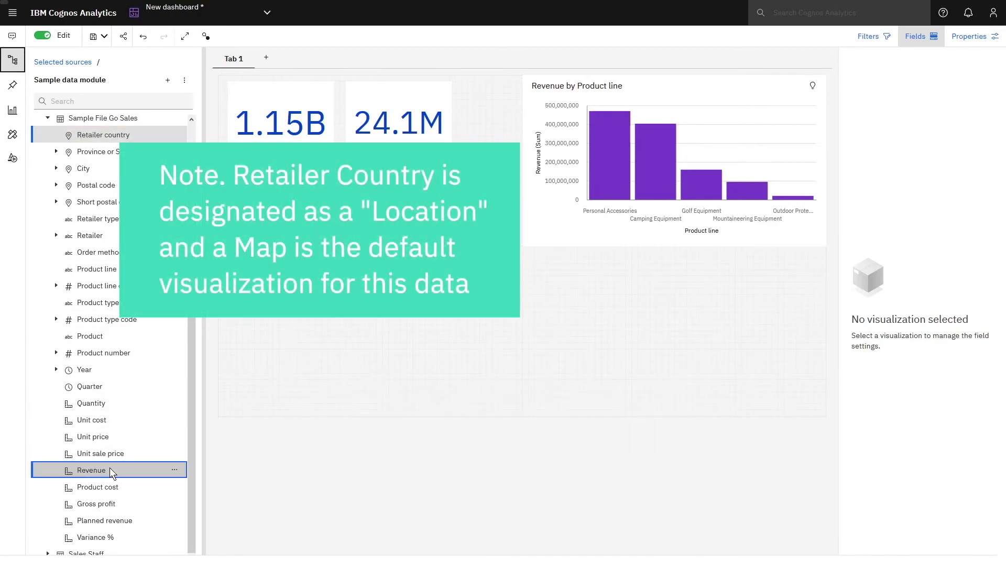
{"action": "left_click_drag", "start_coordinate": [109, 468], "coordinate": [369, 326]}
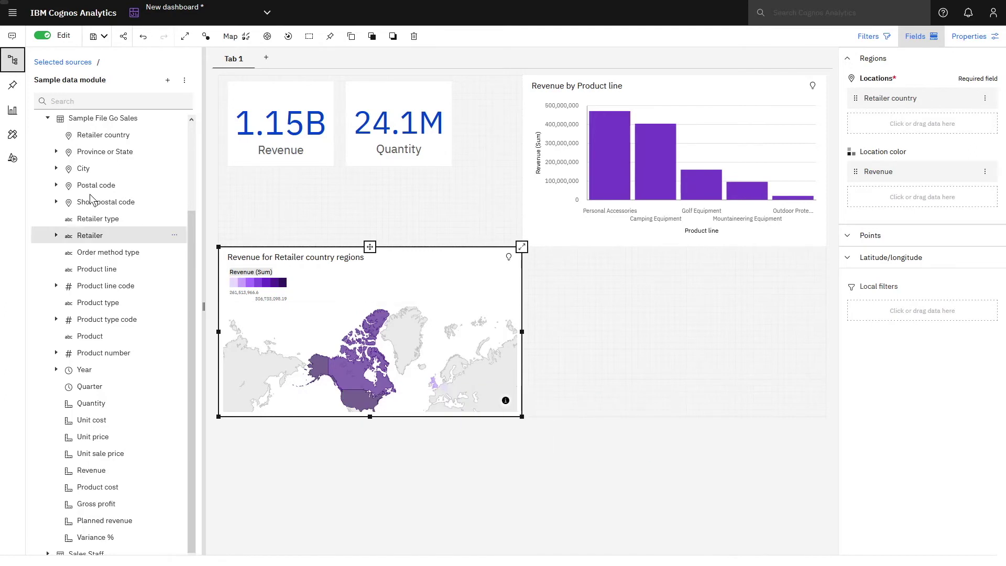
- Add a driver analysis widget beside the map, with Revenue as its target, and inspect the top predictor
{"action": "left_click", "coordinate": [13, 111]}
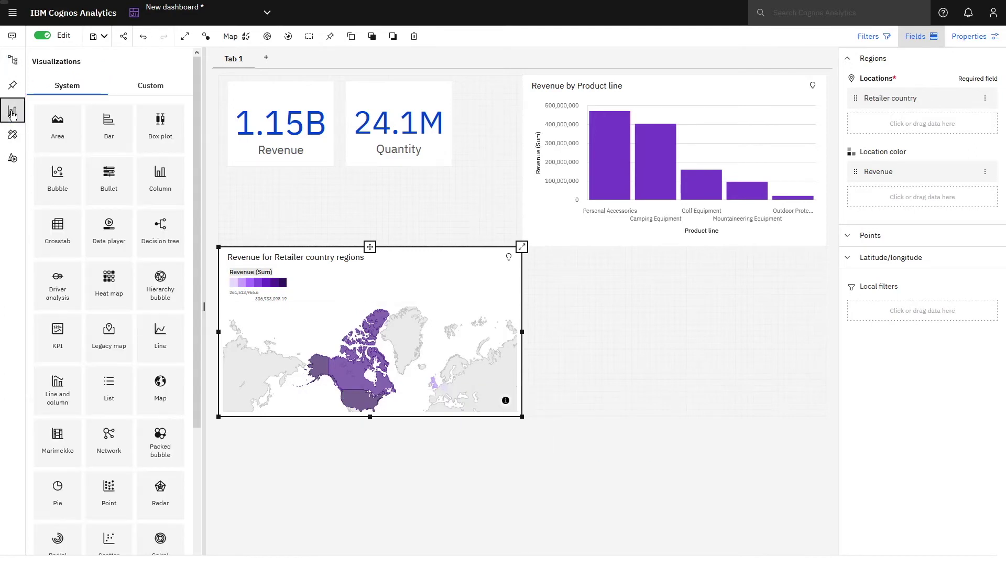
{"action": "left_click_drag", "start_coordinate": [98, 286], "coordinate": [671, 329]}
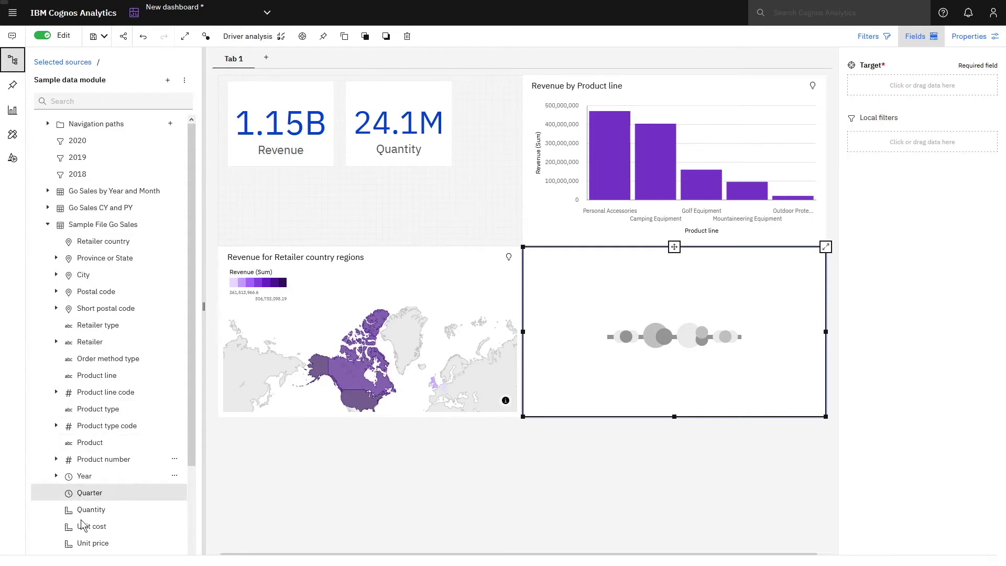
{"action": "scroll", "coordinate": [98, 524], "scroll_direction": "down", "scroll_amount": 2}
{"action": "left_click", "coordinate": [90, 472]}
{"action": "left_click_drag", "start_coordinate": [91, 474], "coordinate": [909, 83]}
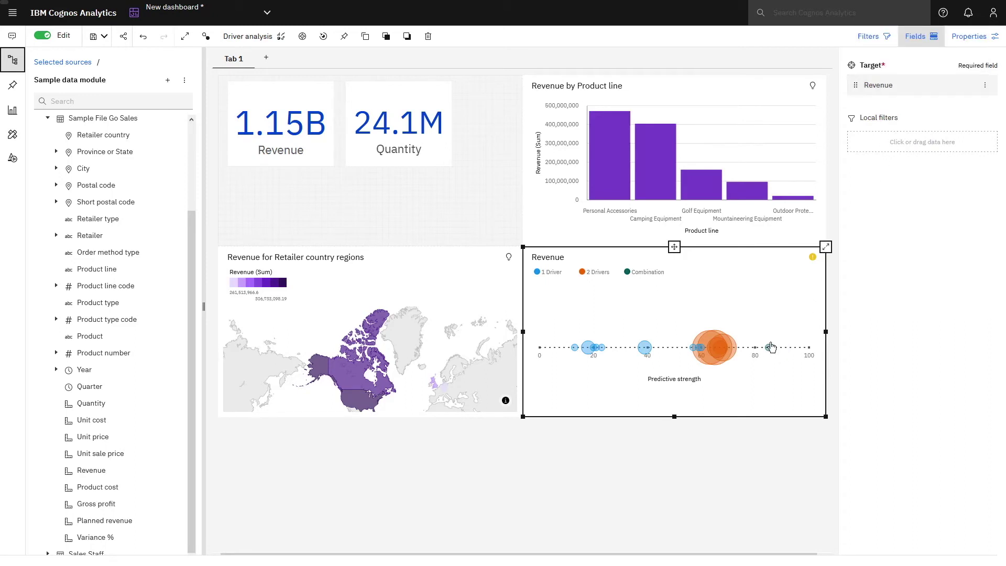
{"action": "mouse_move", "coordinate": [770, 354]}
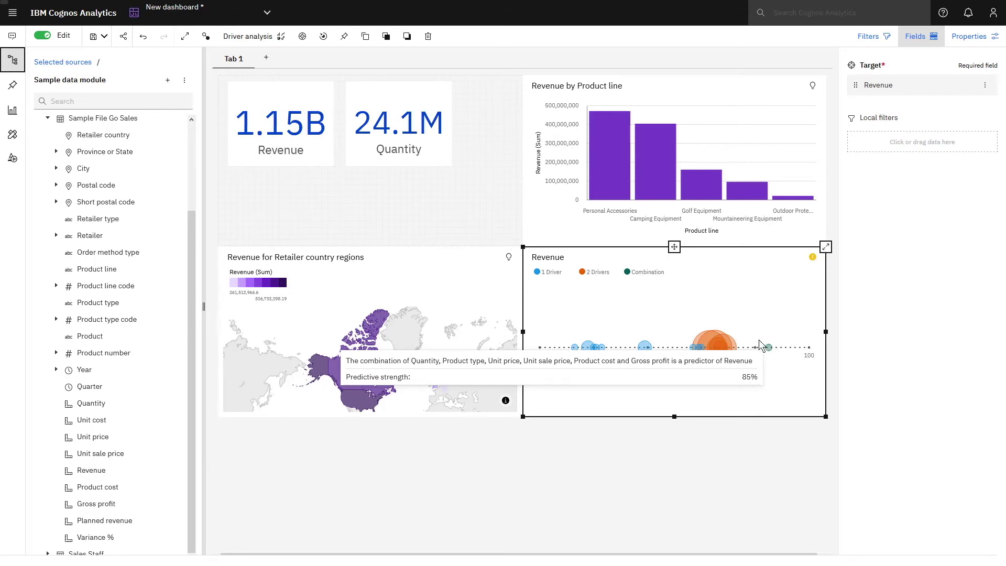
- Display the lower-right Revenue driver analysis as a spiral chart
{"action": "left_click", "coordinate": [281, 37]}
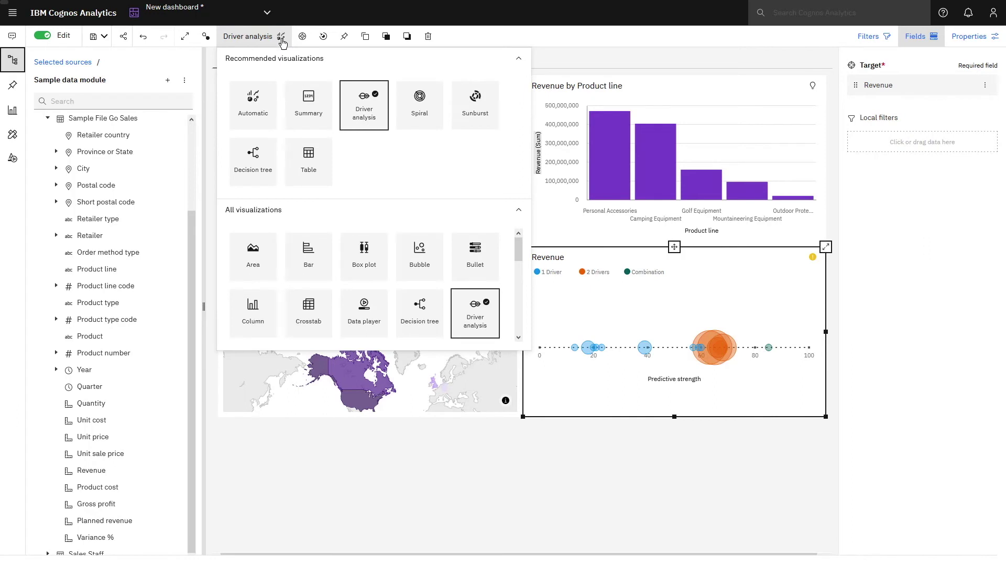
{"action": "left_click", "coordinate": [425, 110]}
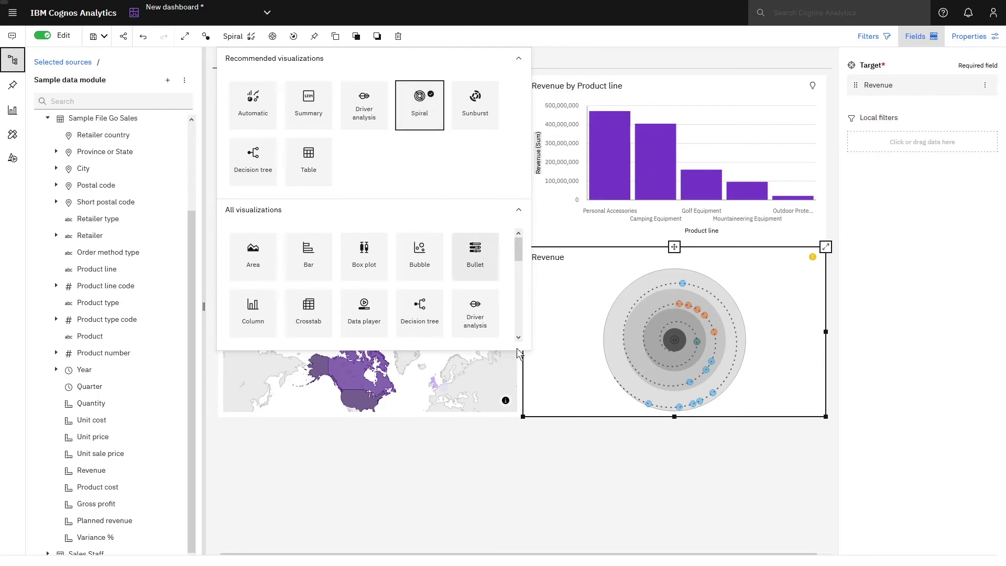
{"action": "left_click", "coordinate": [579, 456]}
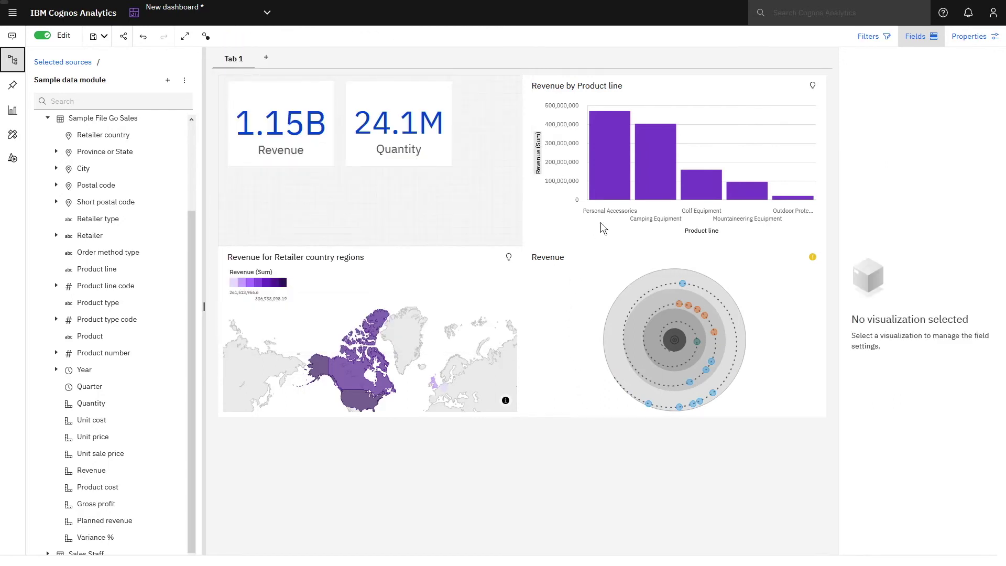
{"action": "left_click", "coordinate": [653, 175]}
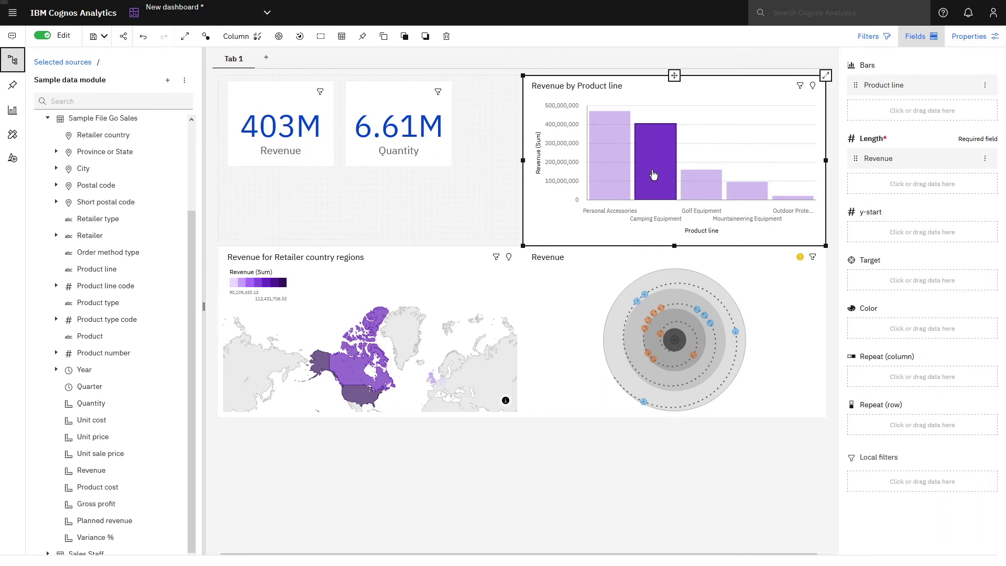
{"action": "left_click", "coordinate": [653, 174]}
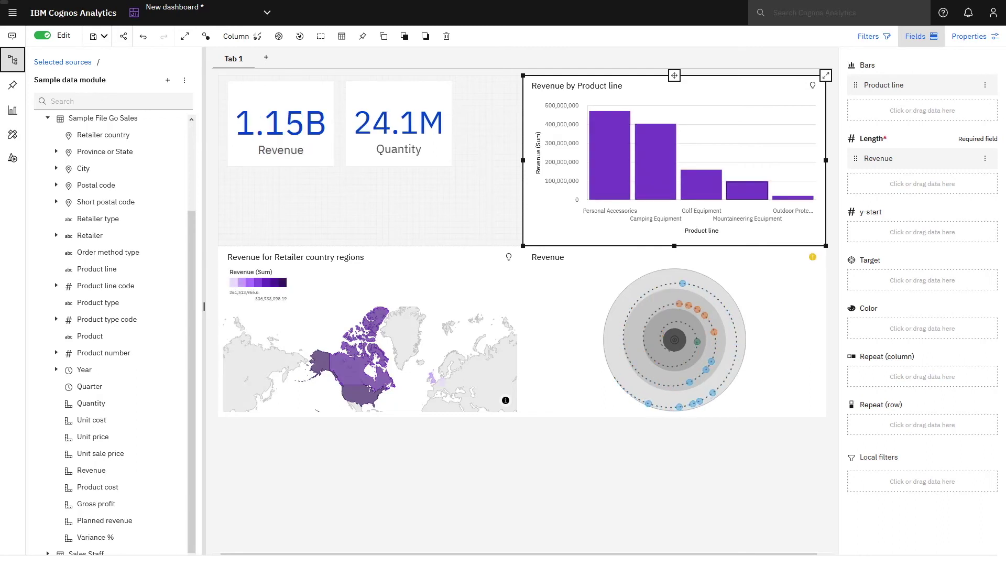
{"action": "mouse_move", "coordinate": [658, 180]}
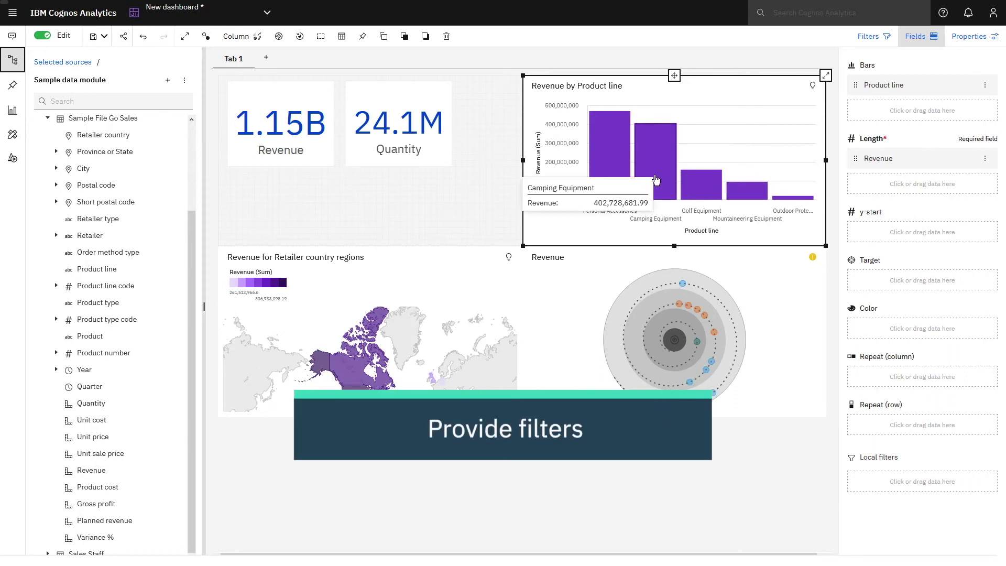
{"action": "left_click", "coordinate": [868, 36]}
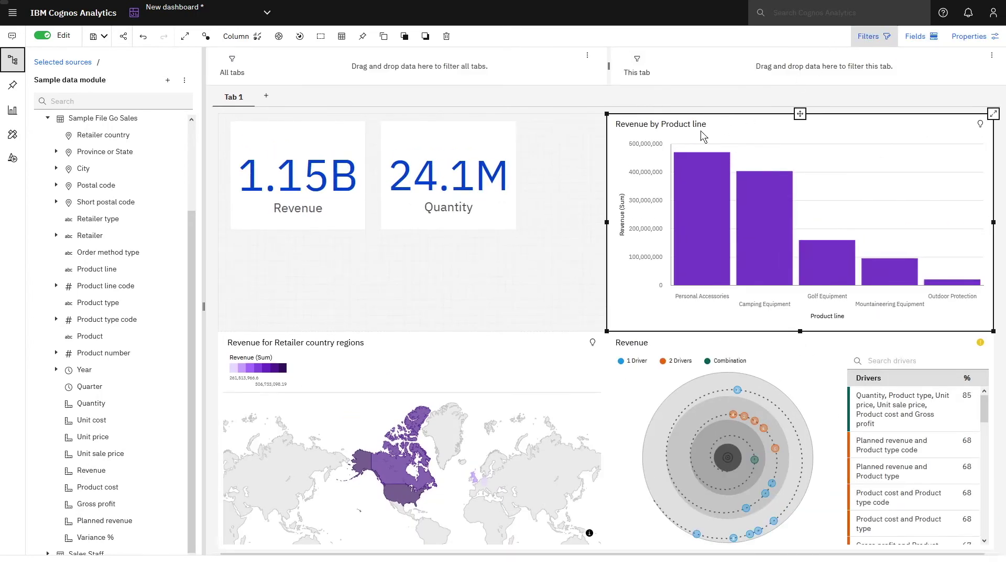
- Filter all tabs to Department Store, Outdoors Shop and Sports Store retailer types, then add a Year filter
{"action": "left_click_drag", "start_coordinate": [113, 222], "coordinate": [338, 61]}
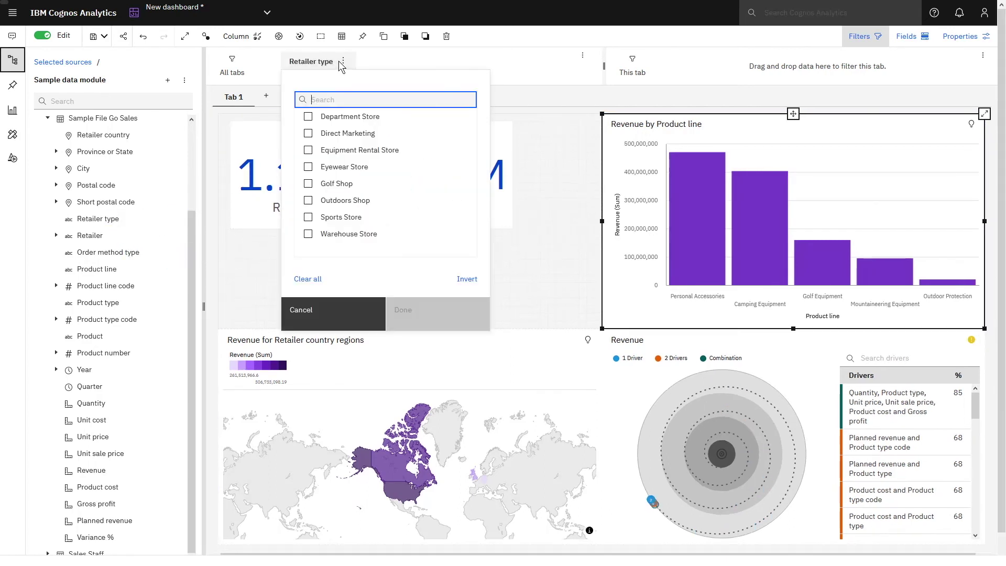
{"action": "left_click", "coordinate": [312, 116]}
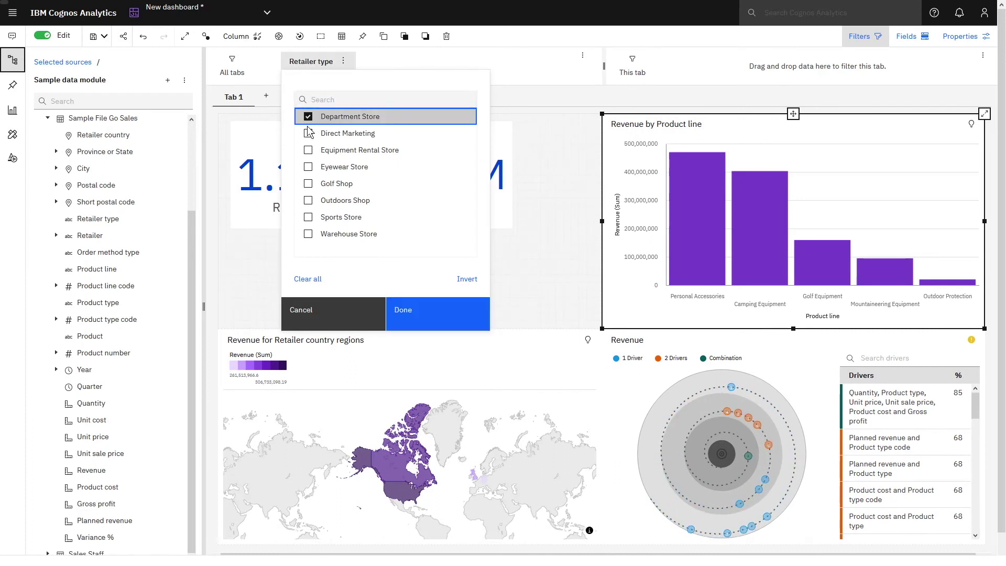
{"action": "left_click", "coordinate": [308, 200]}
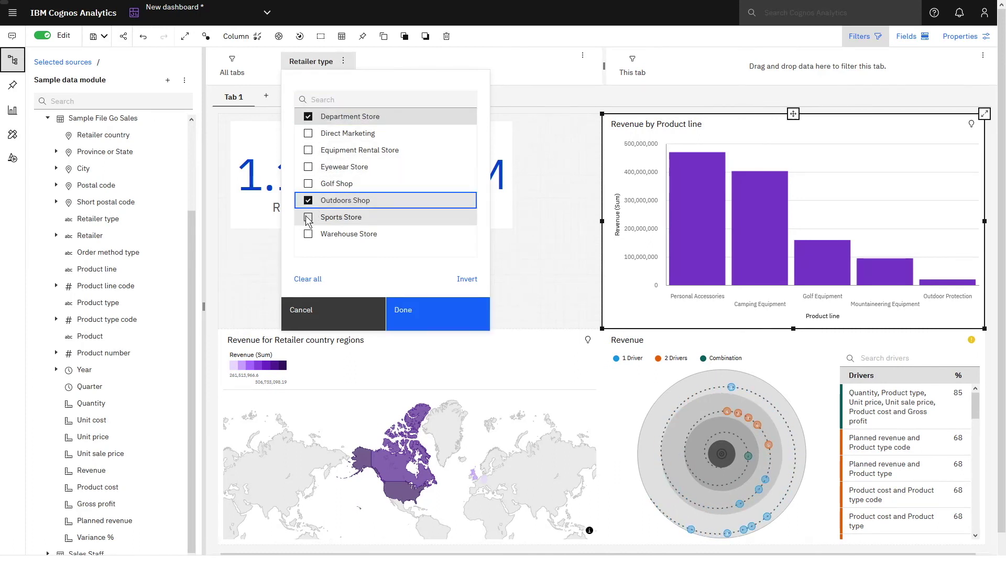
{"action": "left_click", "coordinate": [308, 218]}
{"action": "left_click", "coordinate": [405, 308]}
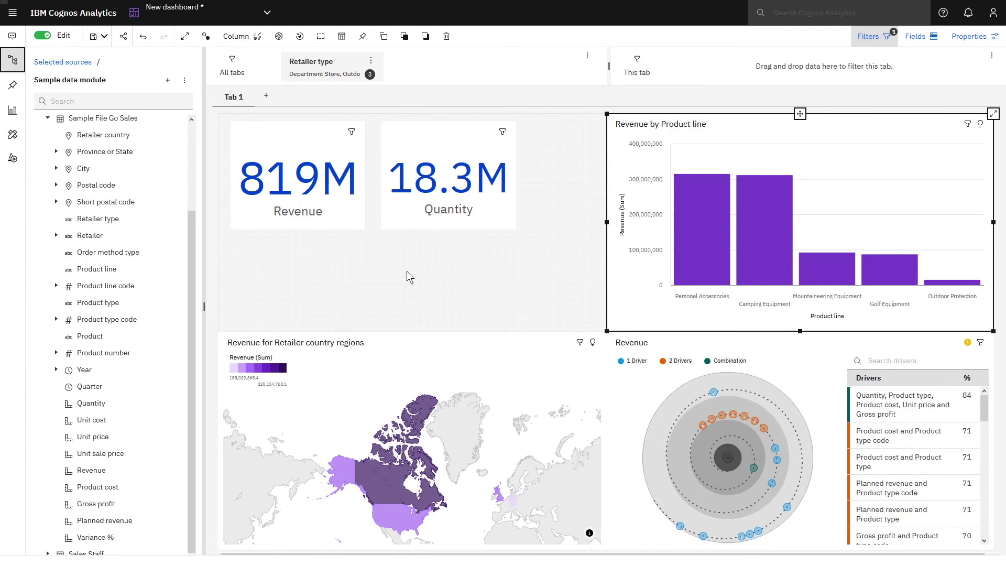
{"action": "mouse_move", "coordinate": [186, 361]}
{"action": "left_mouse_down"}
{"action": "mouse_move", "coordinate": [272, 297]}
{"action": "mouse_move", "coordinate": [409, 64]}
{"action": "left_mouse_up"}
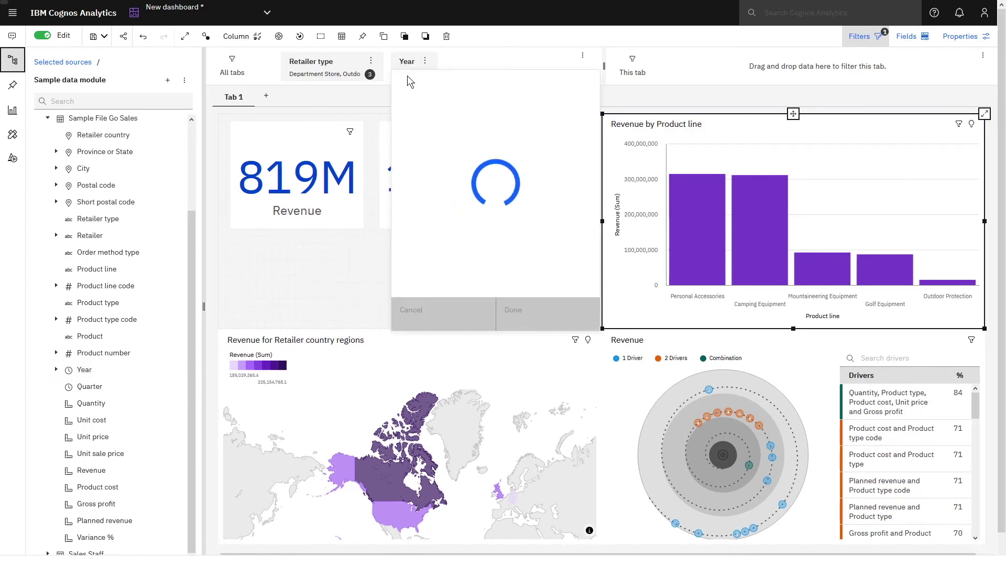
- Restrict all tabs to year 2018 and add an all-tabs Quarter filter with no values
{"action": "left_click", "coordinate": [418, 133]}
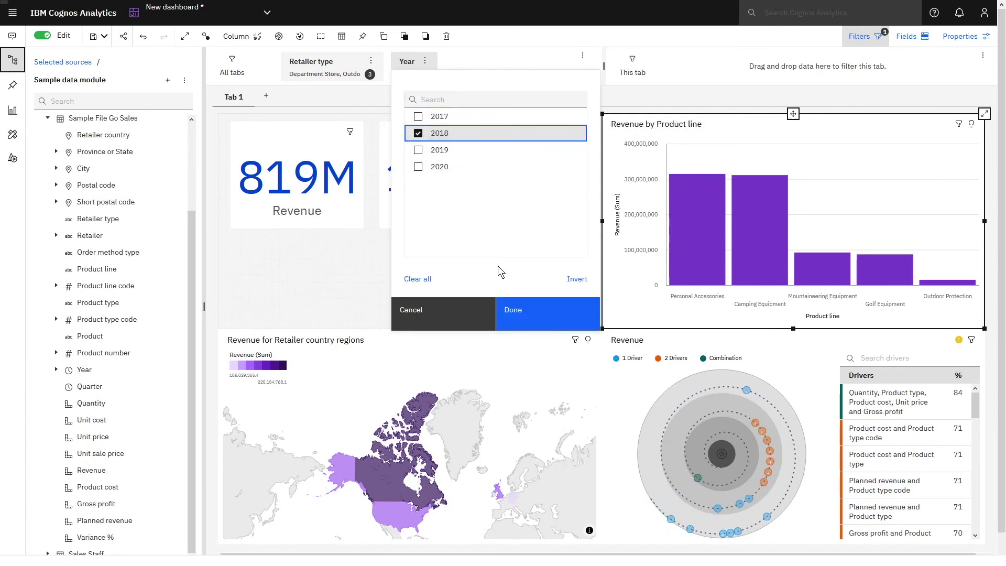
{"action": "left_click", "coordinate": [513, 310]}
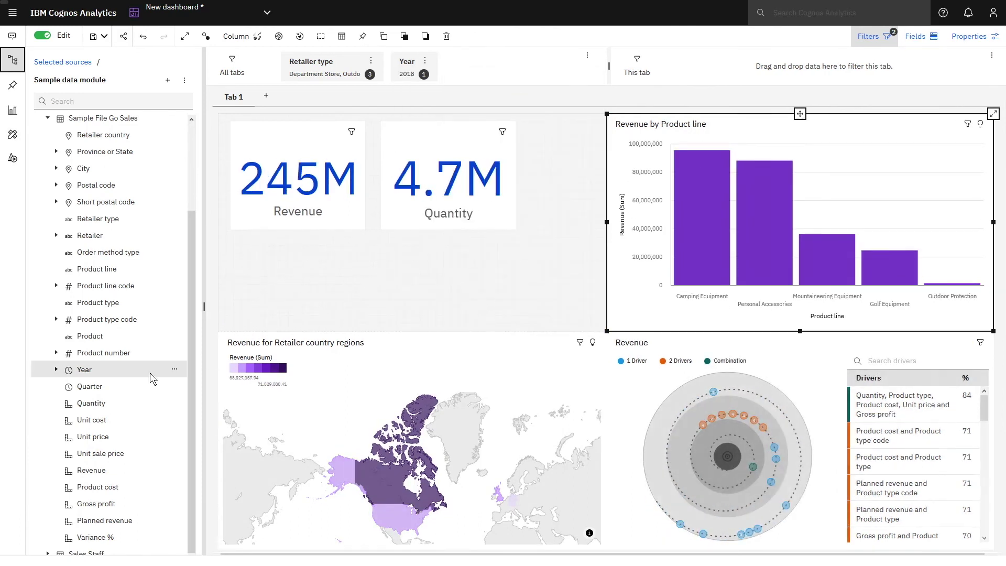
{"action": "left_click_drag", "start_coordinate": [97, 387], "coordinate": [468, 66]}
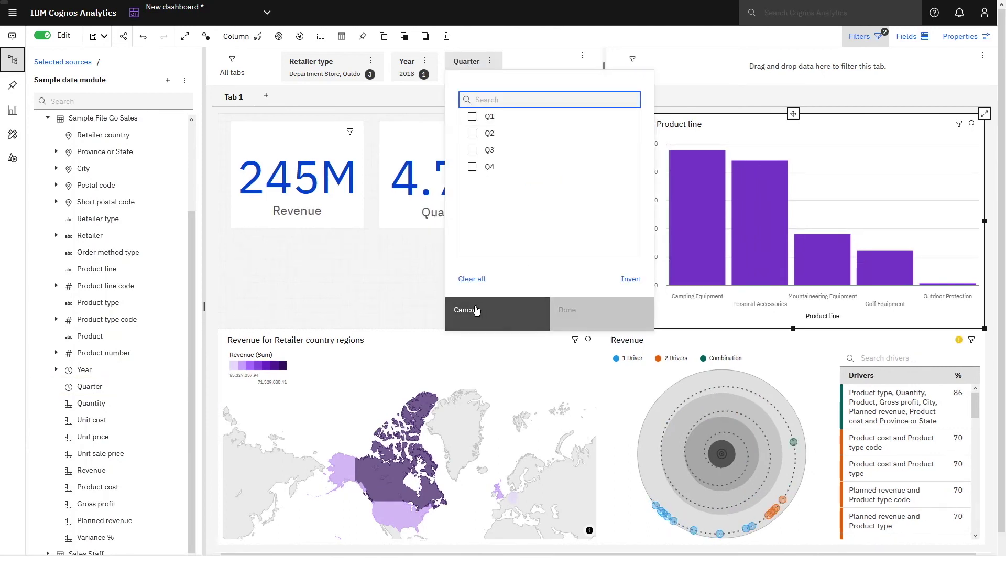
{"action": "left_click", "coordinate": [469, 309]}
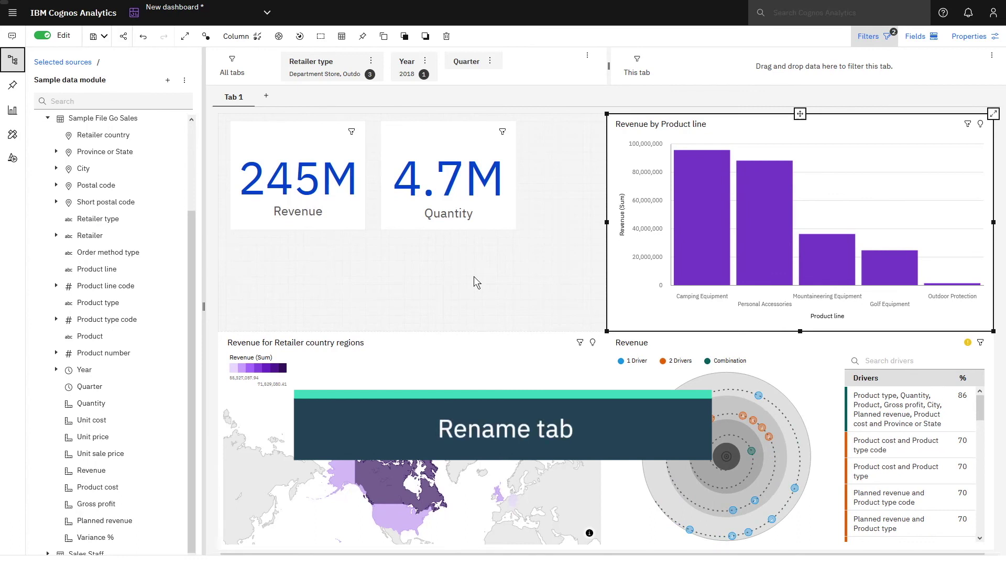
- Retitle the first dashboard tab from 'Tab 1' to 'Overview'
{"action": "left_click", "coordinate": [234, 99]}
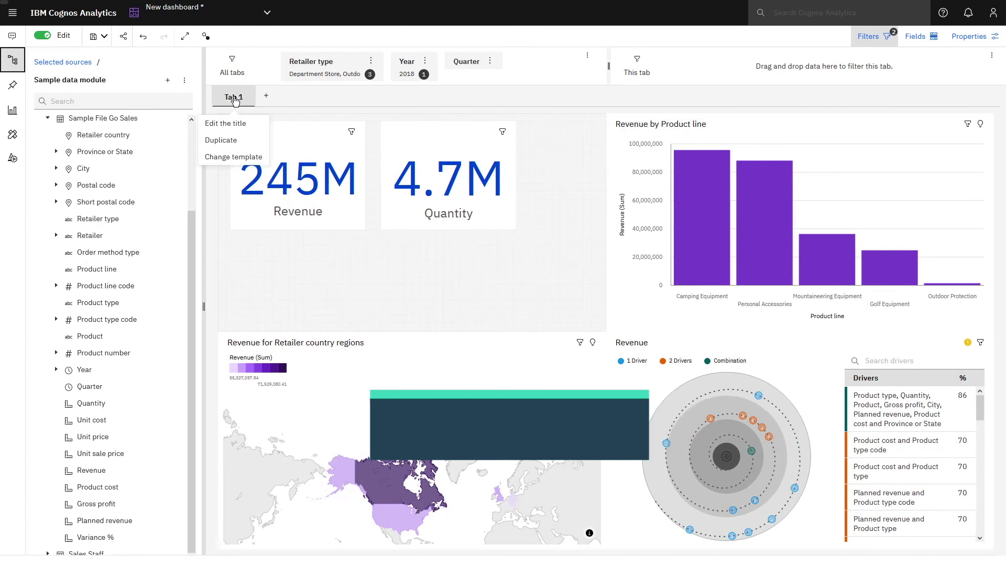
{"action": "left_click", "coordinate": [232, 124]}
{"action": "type", "text": "Overview"}
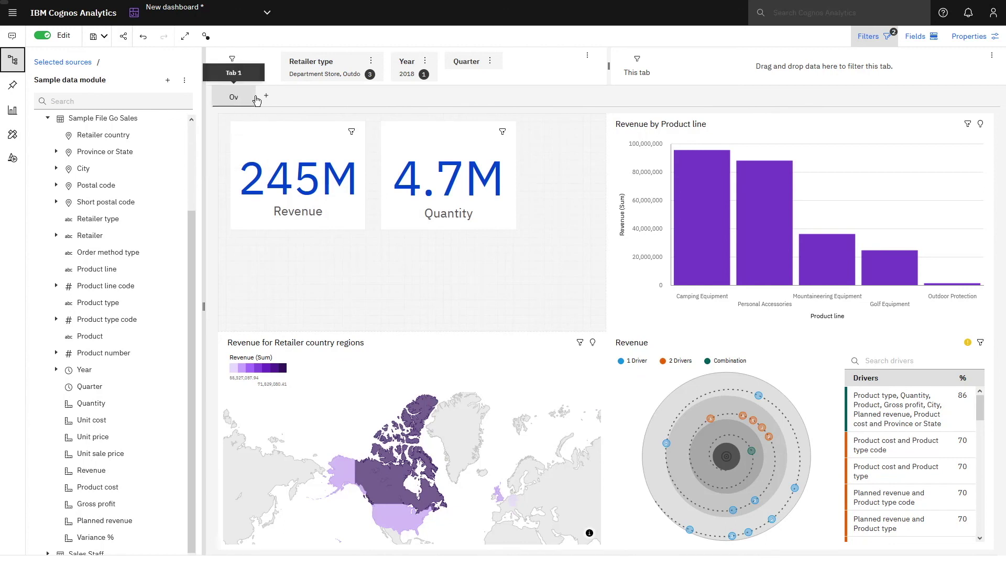
{"action": "left_click", "coordinate": [300, 95]}
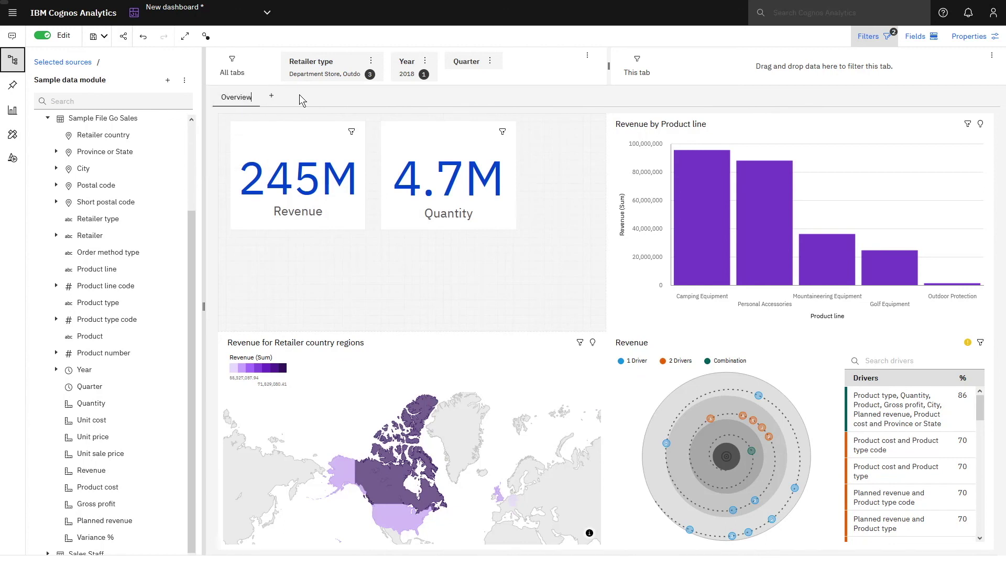